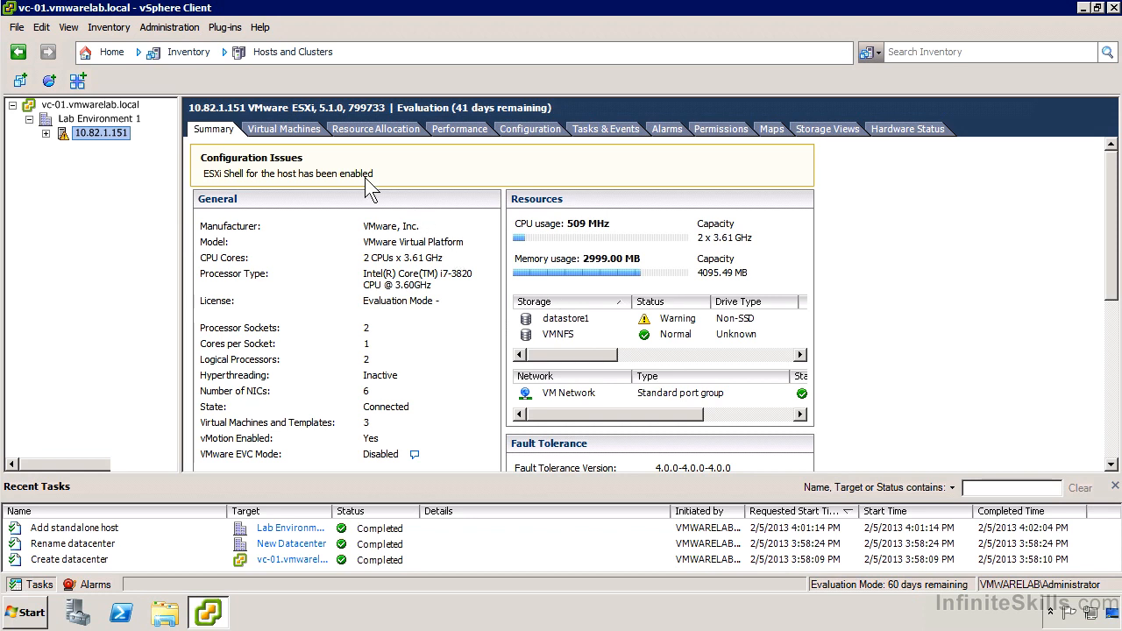
Review host 10.82.1.151's virtual machines, performance, configuration, networking, and tasks and events
{"action": "left_click", "coordinate": [311, 137]}
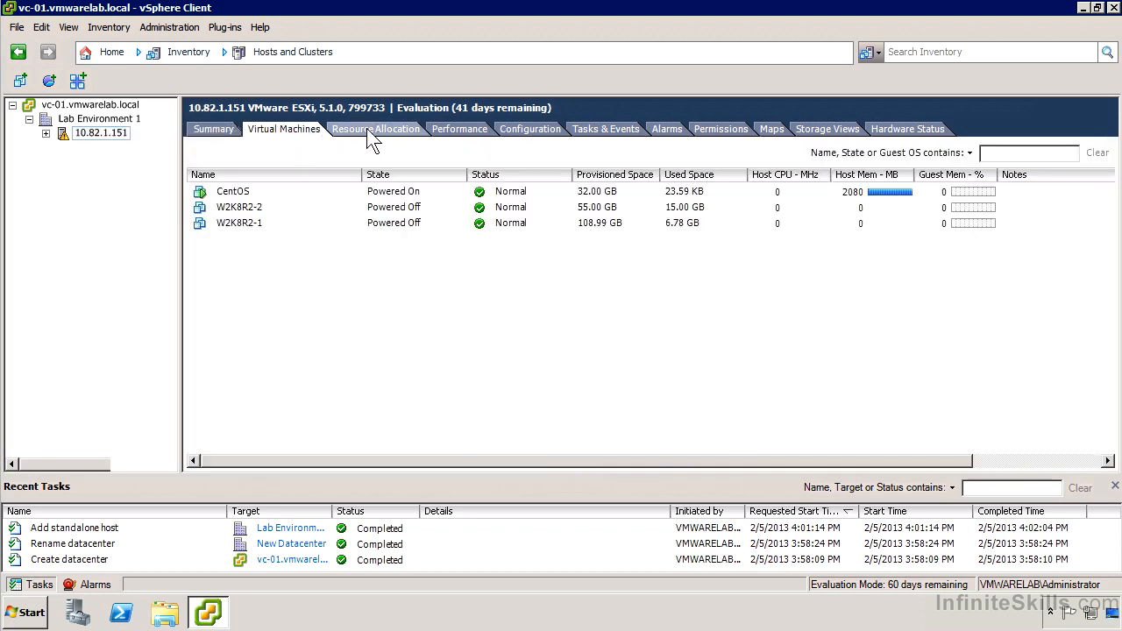
{"action": "left_click", "coordinate": [449, 130]}
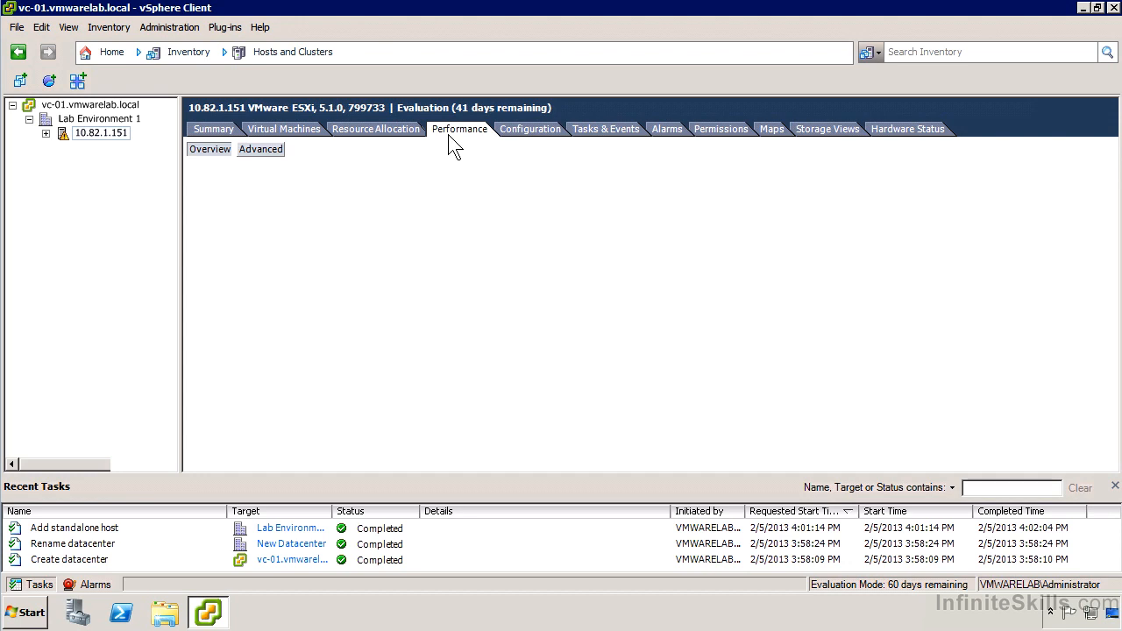
{"action": "left_click", "coordinate": [521, 137]}
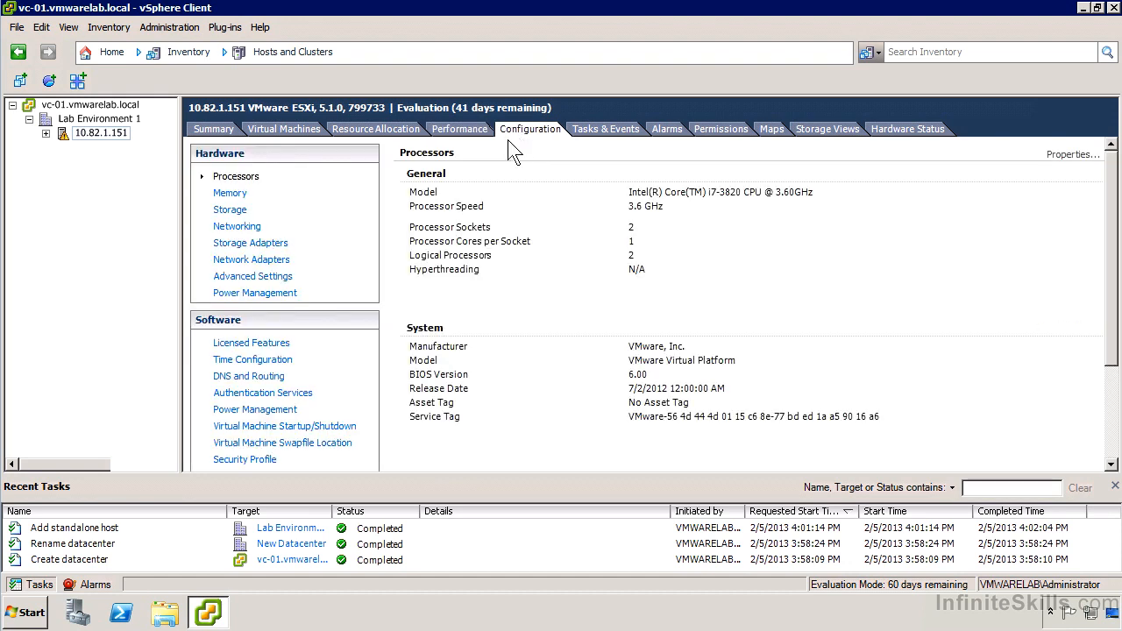
{"action": "left_click", "coordinate": [250, 228]}
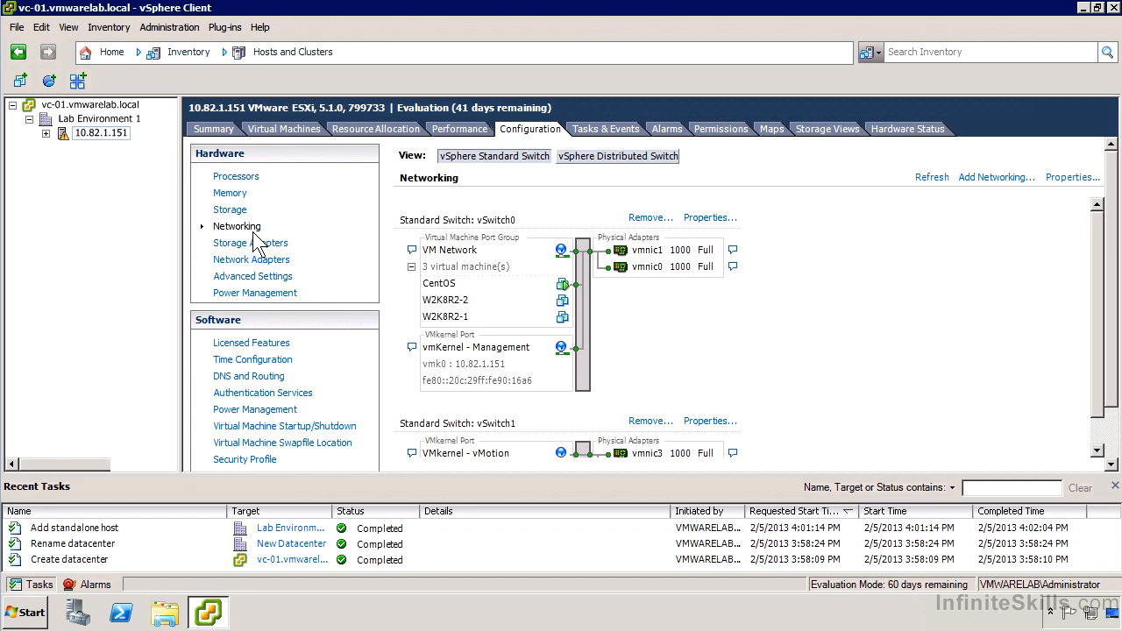
{"action": "left_click", "coordinate": [604, 132]}
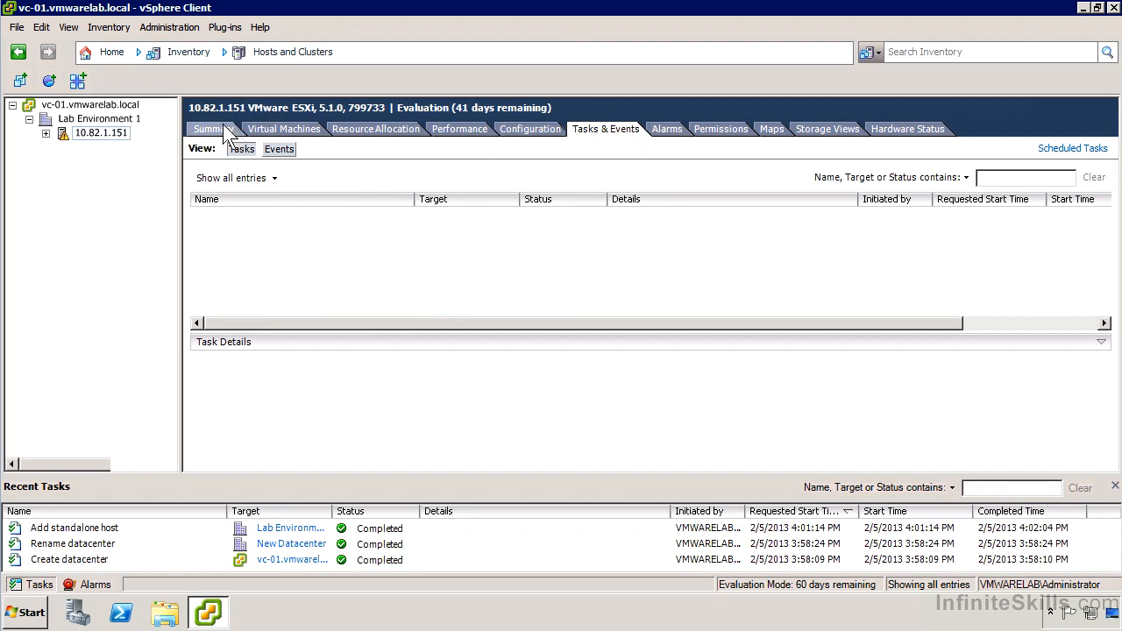
Return to the home page and open the Statistics page of the vCenter Server Settings
{"action": "left_click", "coordinate": [107, 54]}
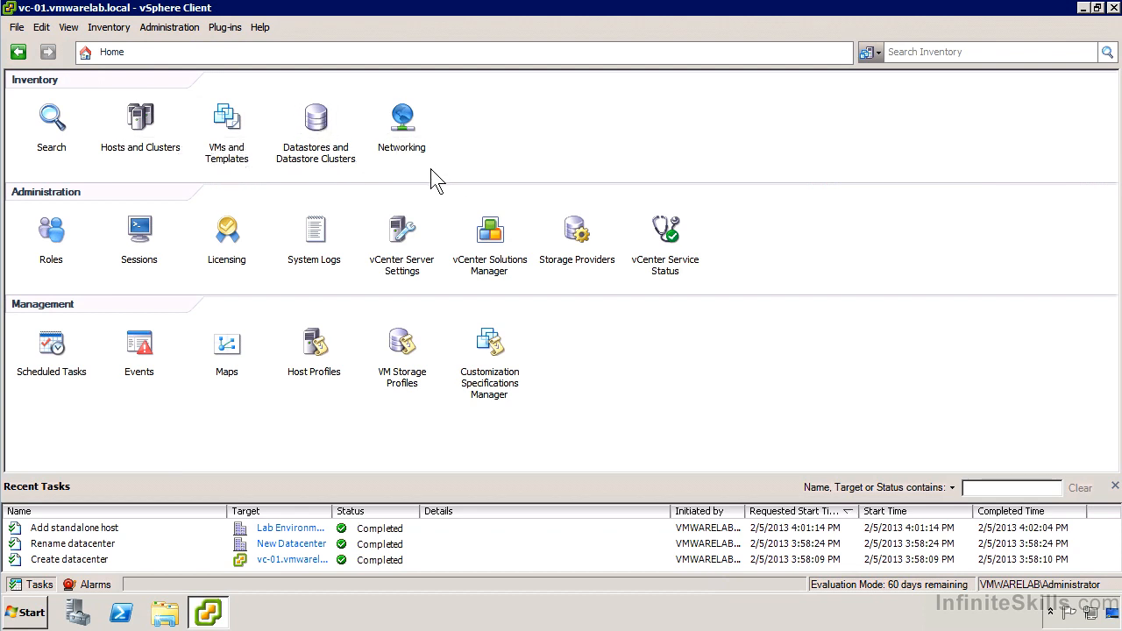
{"action": "left_click", "coordinate": [404, 242]}
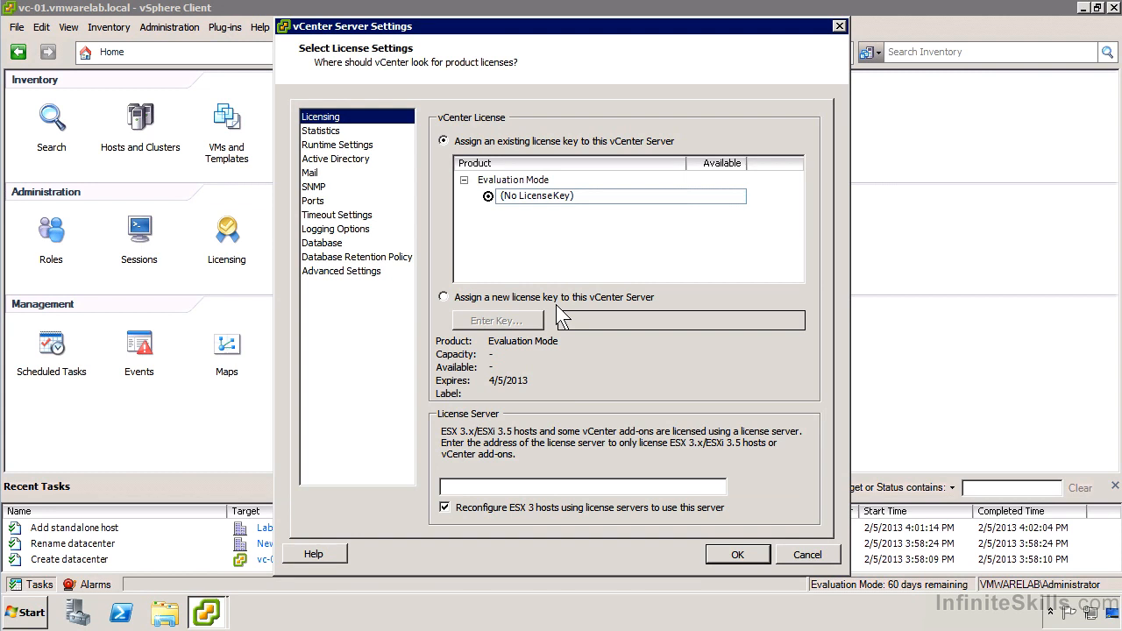
{"action": "left_click", "coordinate": [350, 130]}
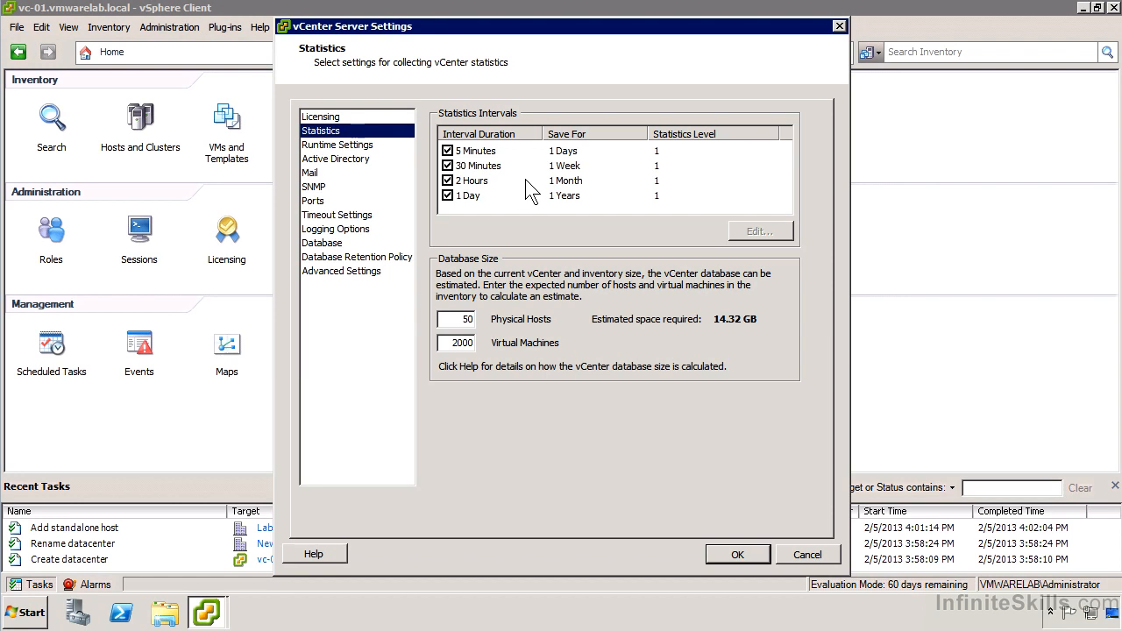
Edit the 5-minute statistics interval, comparing the descriptions of Levels 2 and 3 and choosing Level 4
{"action": "left_click", "coordinate": [660, 154]}
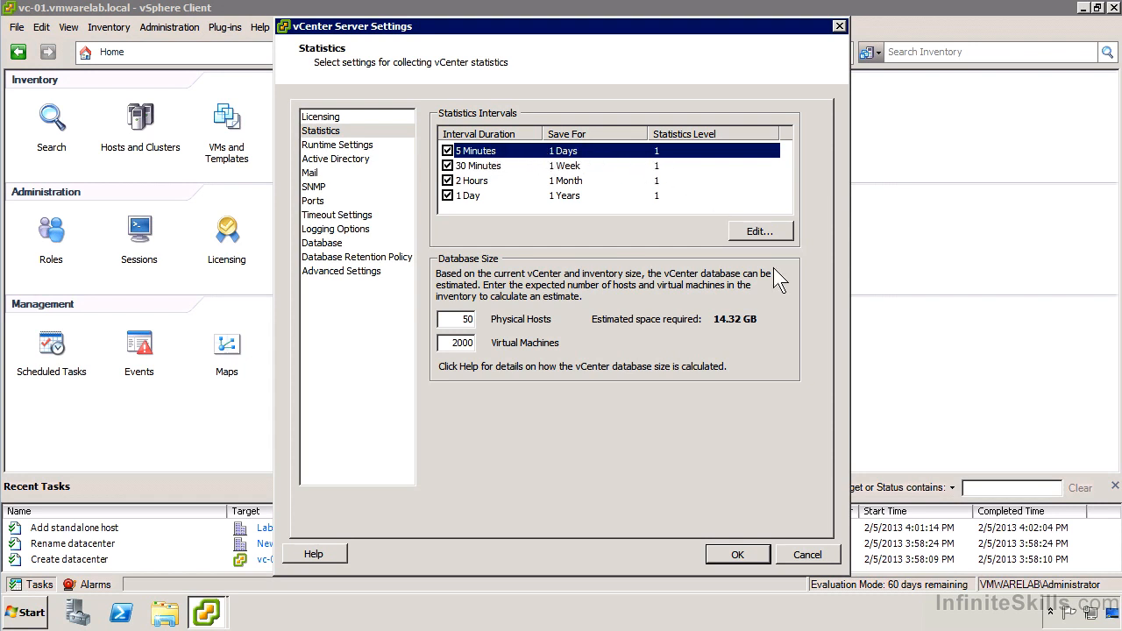
{"action": "left_click", "coordinate": [761, 233]}
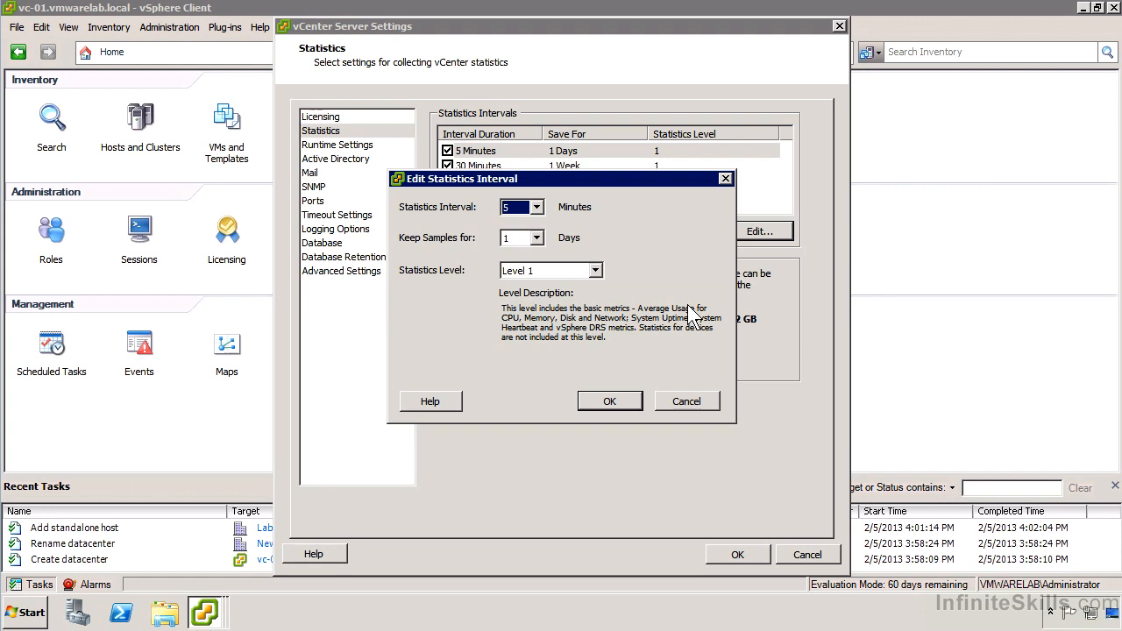
{"action": "left_click", "coordinate": [595, 270]}
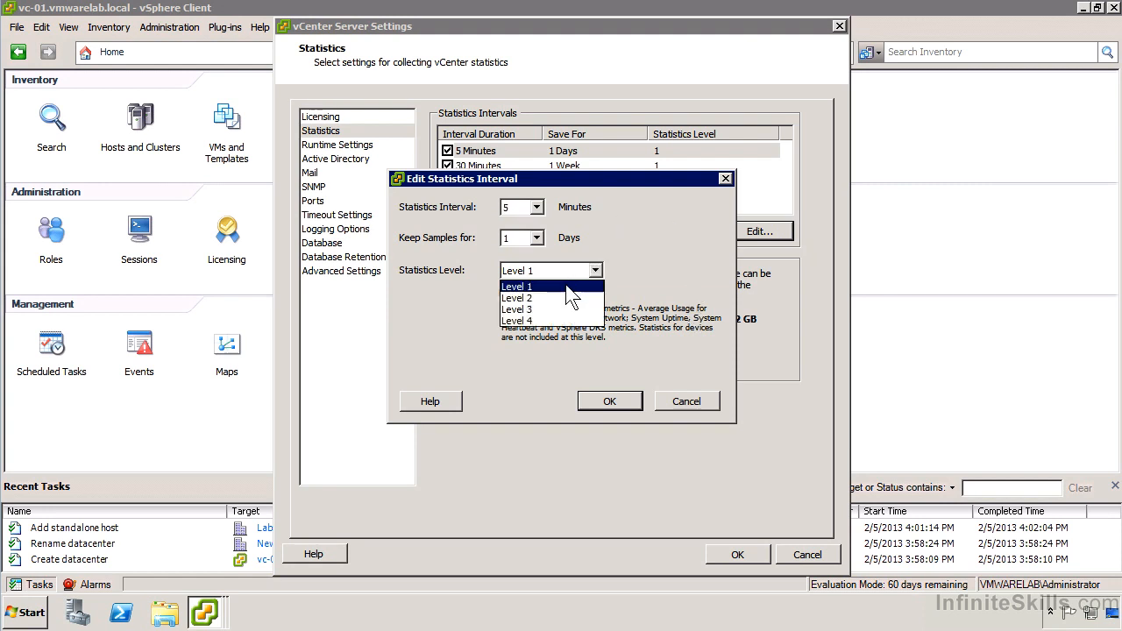
{"action": "left_click", "coordinate": [566, 299]}
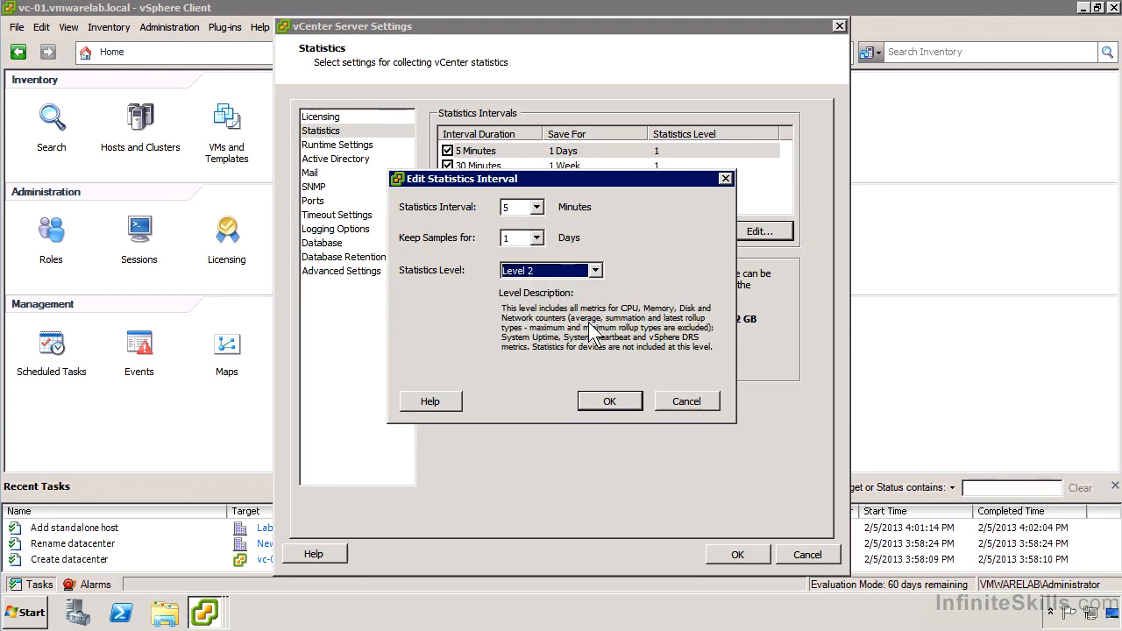
{"action": "left_click", "coordinate": [594, 270]}
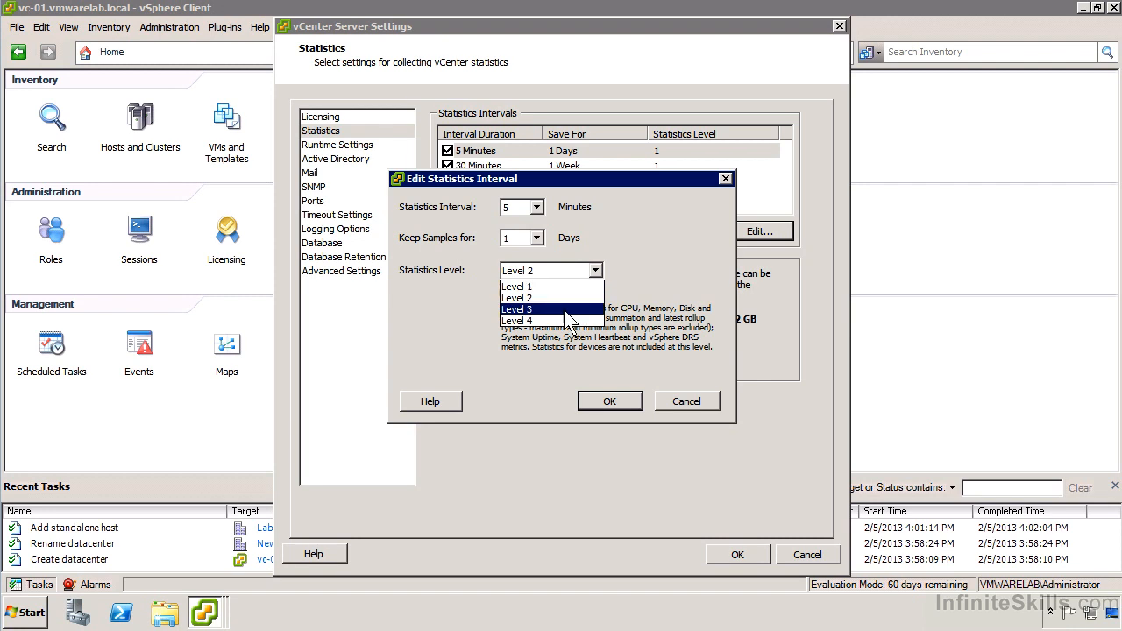
{"action": "left_click", "coordinate": [568, 311]}
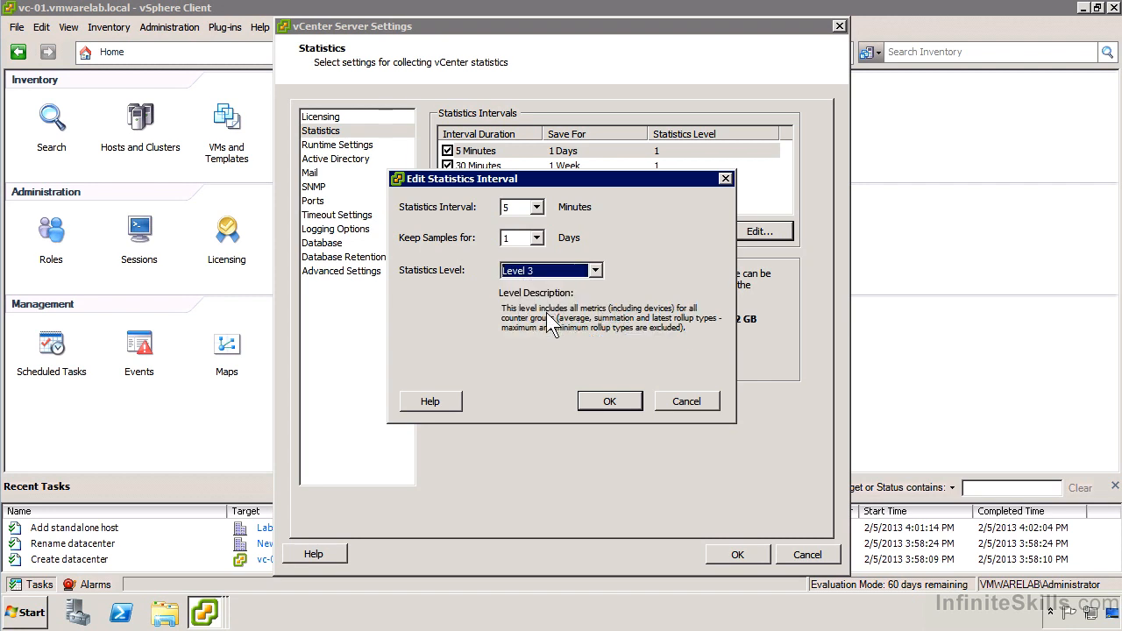
{"action": "left_click", "coordinate": [570, 279]}
{"action": "left_click", "coordinate": [557, 322]}
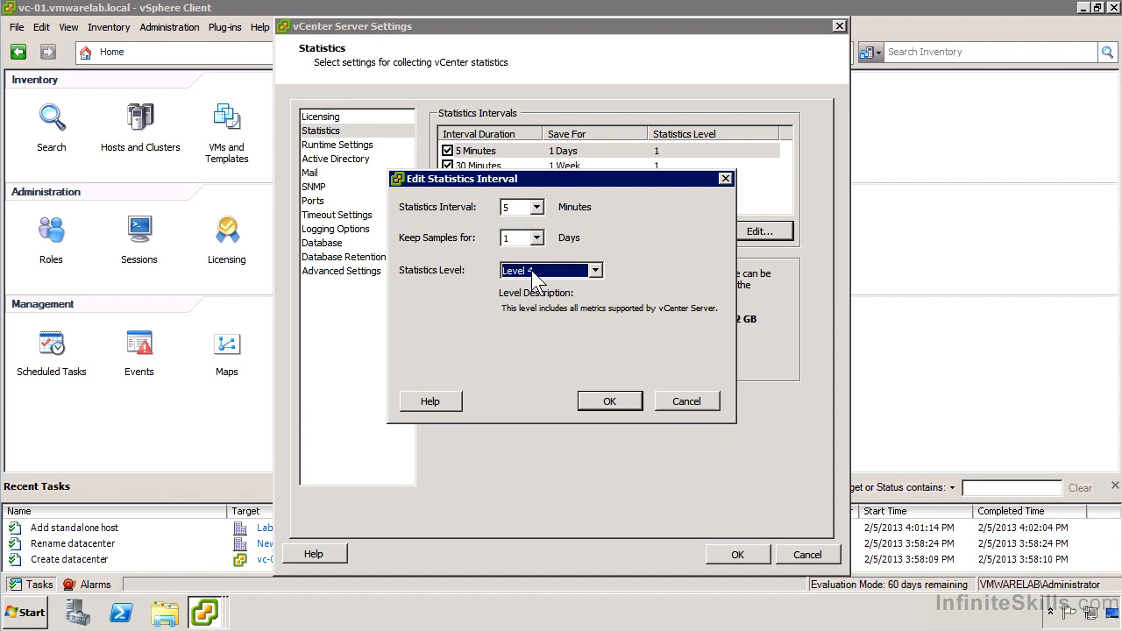
Set the edited statistics interval to 1 minute with samples kept for 5 days, and apply the change
{"action": "left_click", "coordinate": [537, 206]}
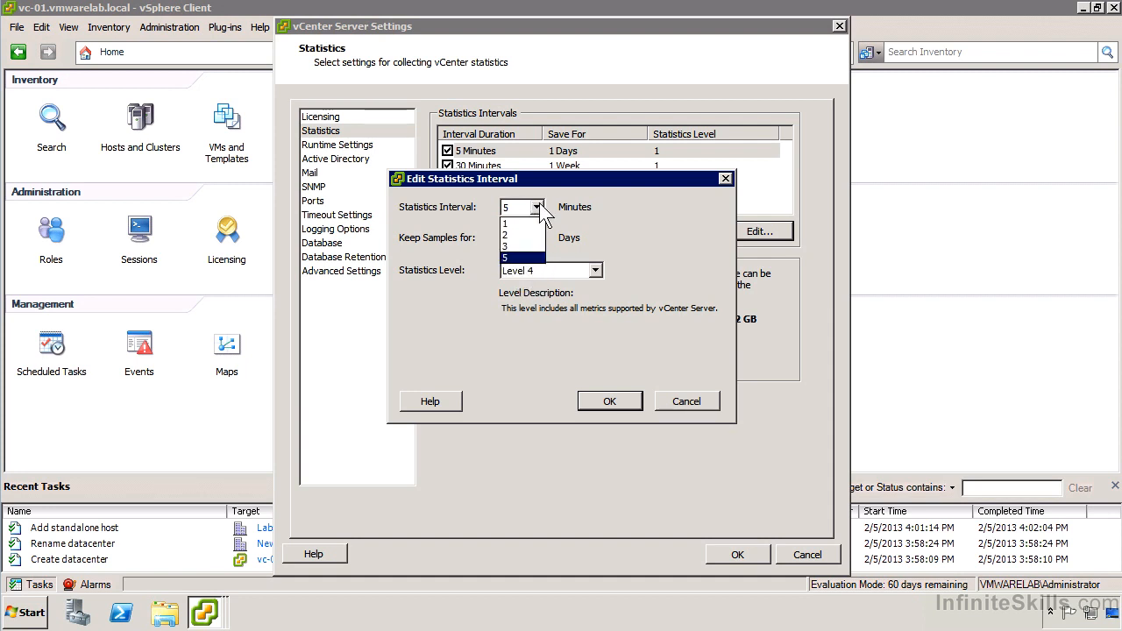
{"action": "left_click", "coordinate": [524, 224]}
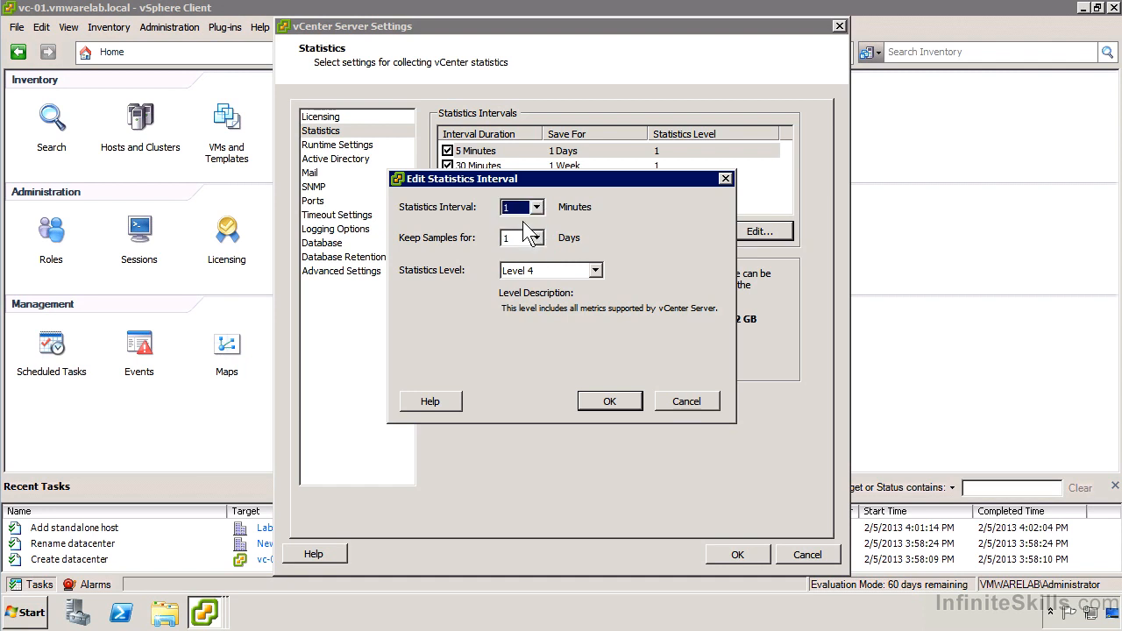
{"action": "left_click", "coordinate": [531, 237]}
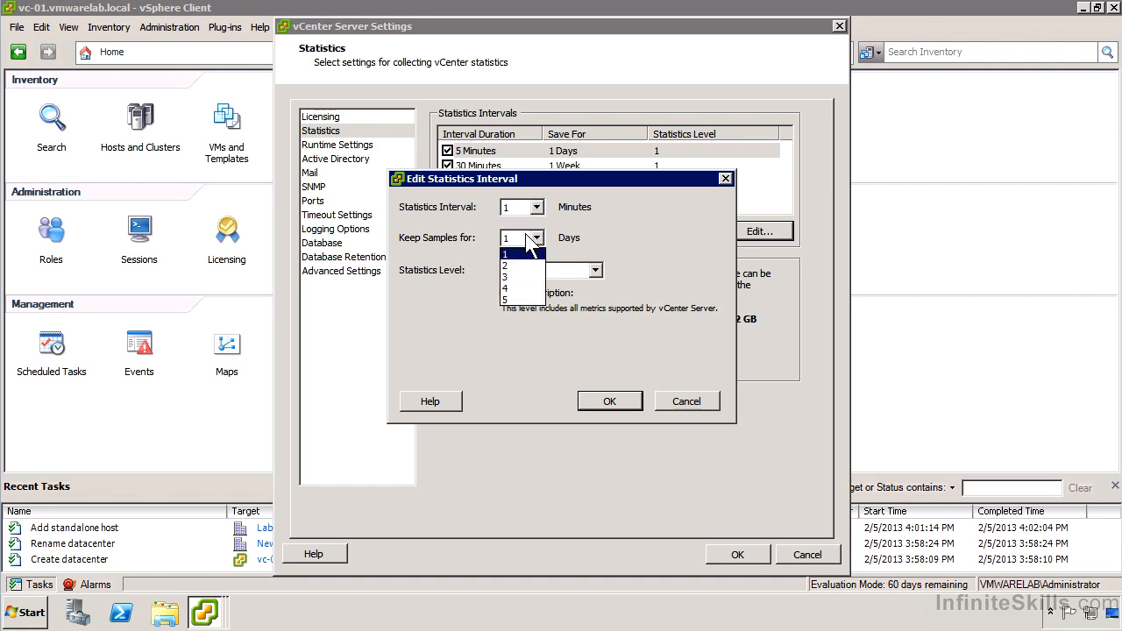
{"action": "left_click", "coordinate": [535, 303]}
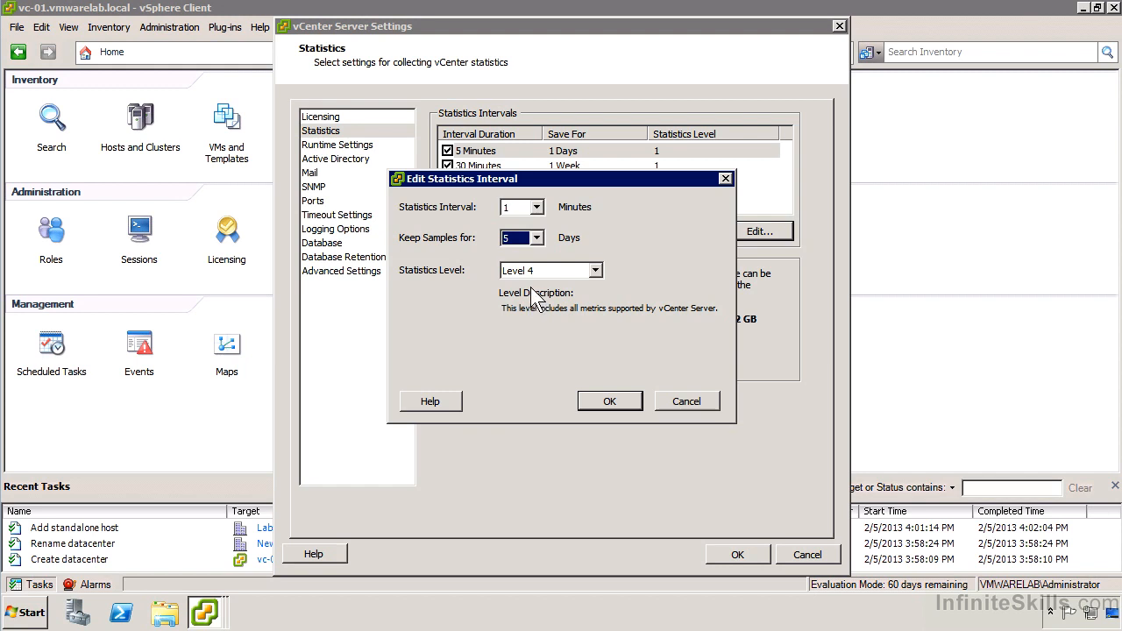
{"action": "left_click", "coordinate": [592, 398]}
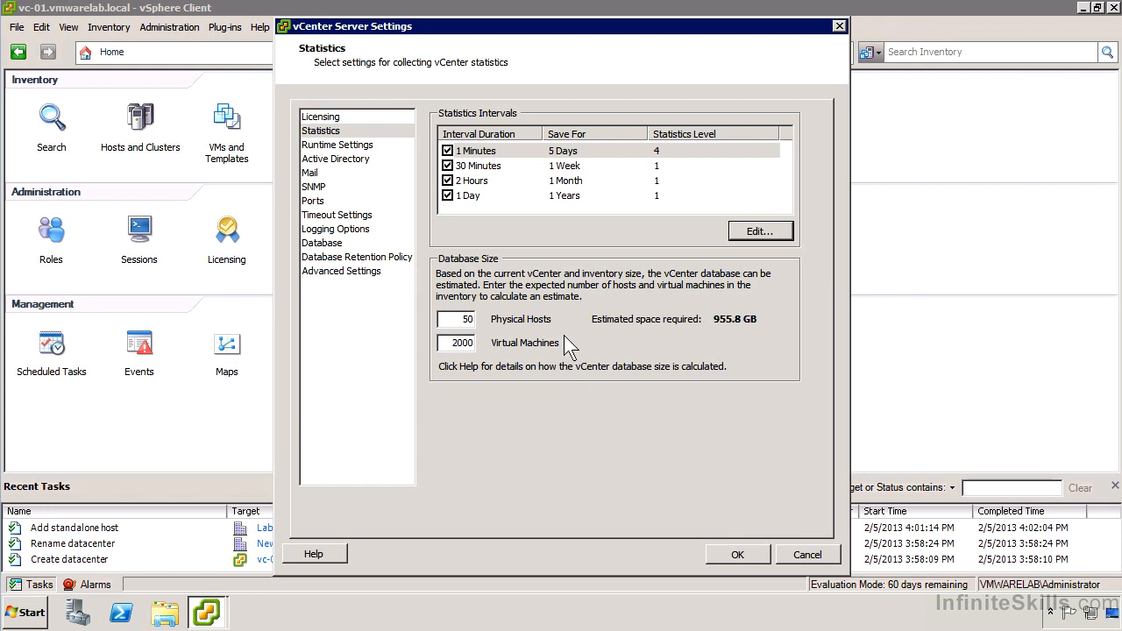
Set the database size estimate to 1 physical host and 3 virtual machines
{"action": "left_click_drag", "start_coordinate": [450, 323], "coordinate": [496, 325]}
{"action": "type", "text": "1"}
{"action": "double_click", "coordinate": [463, 346]}
{"action": "type", "text": "3"}
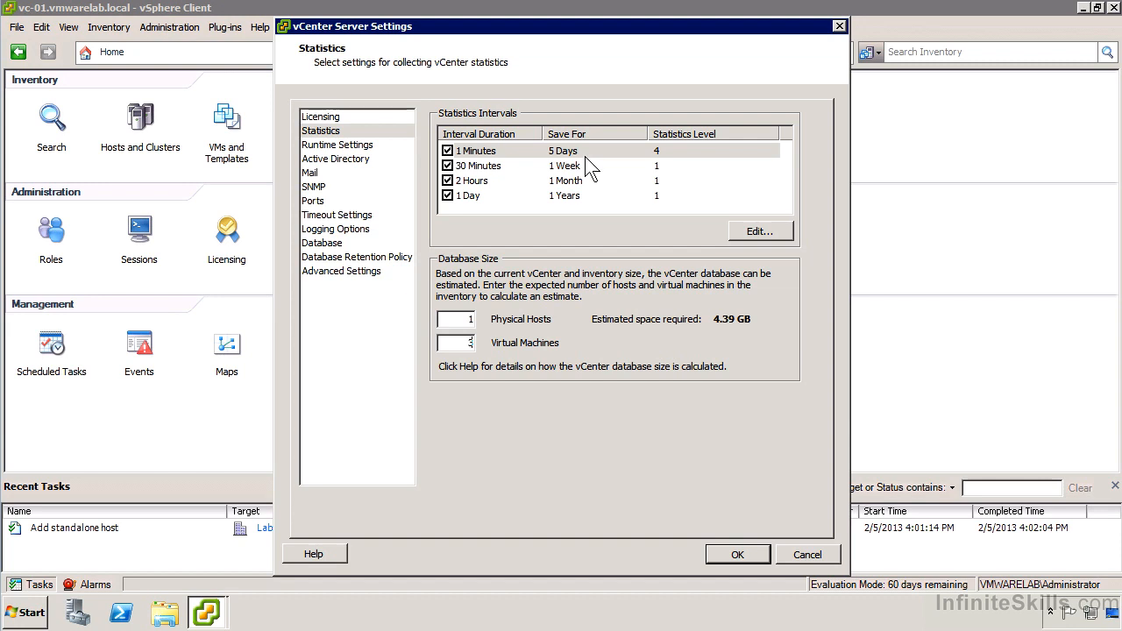
{"action": "double_click", "coordinate": [586, 157]}
{"action": "left_click", "coordinate": [448, 150]}
{"action": "left_click", "coordinate": [447, 165]}
{"action": "left_click", "coordinate": [448, 180]}
{"action": "left_click", "coordinate": [448, 196]}
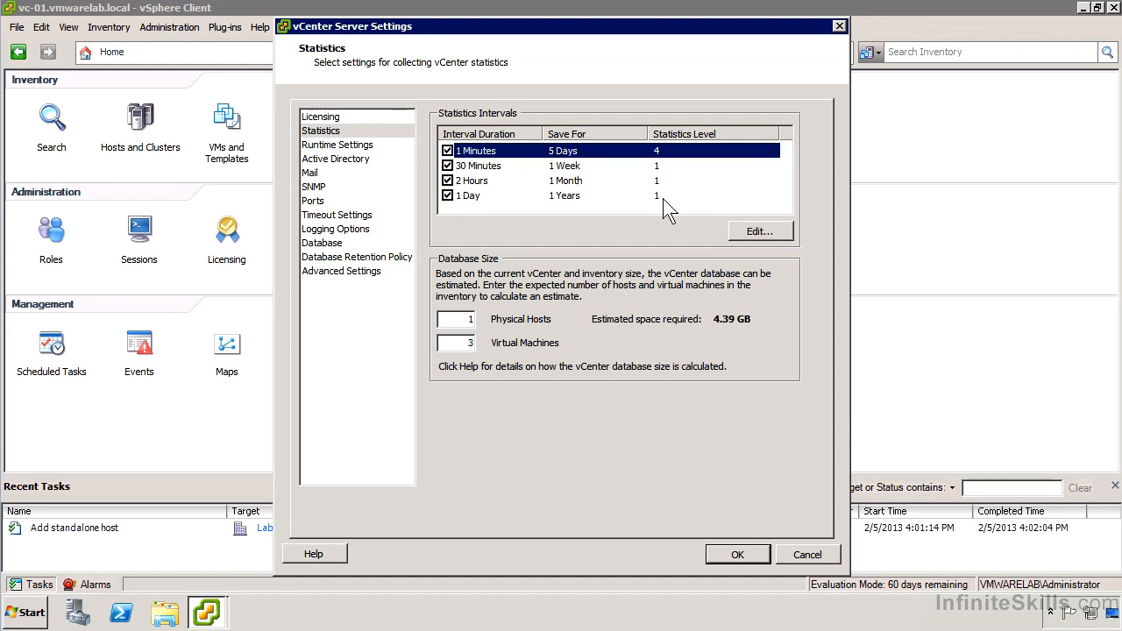
Change the 1-minute statistics interval to 5 minutes, with samples kept for 1 day at Level 2
{"action": "left_click", "coordinate": [756, 231]}
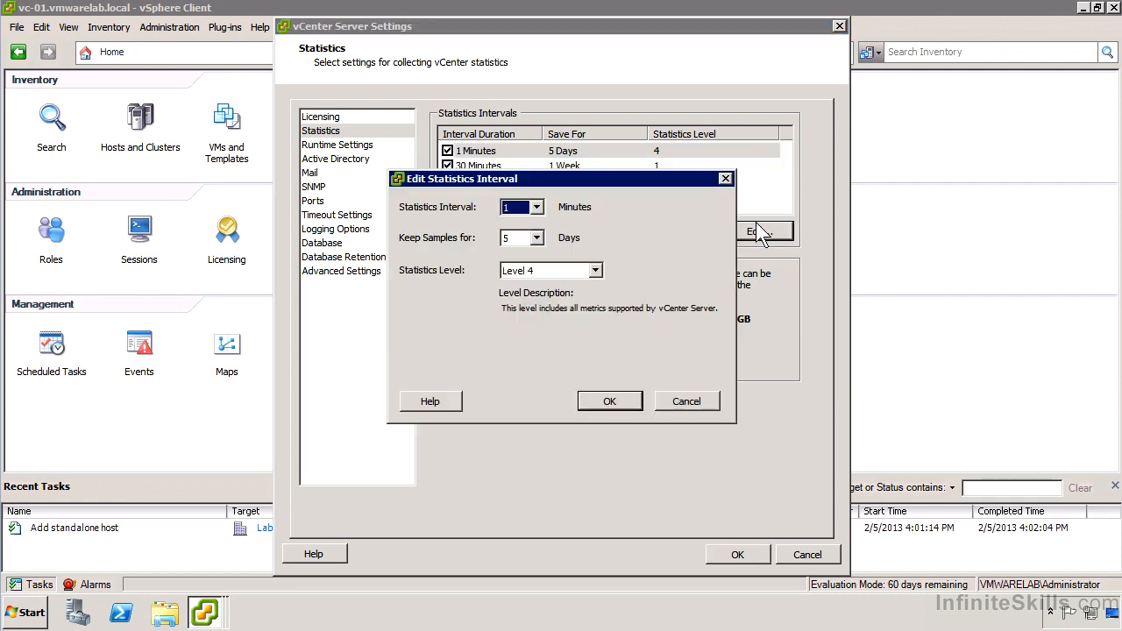
{"action": "left_click", "coordinate": [536, 238]}
{"action": "left_click", "coordinate": [516, 247]}
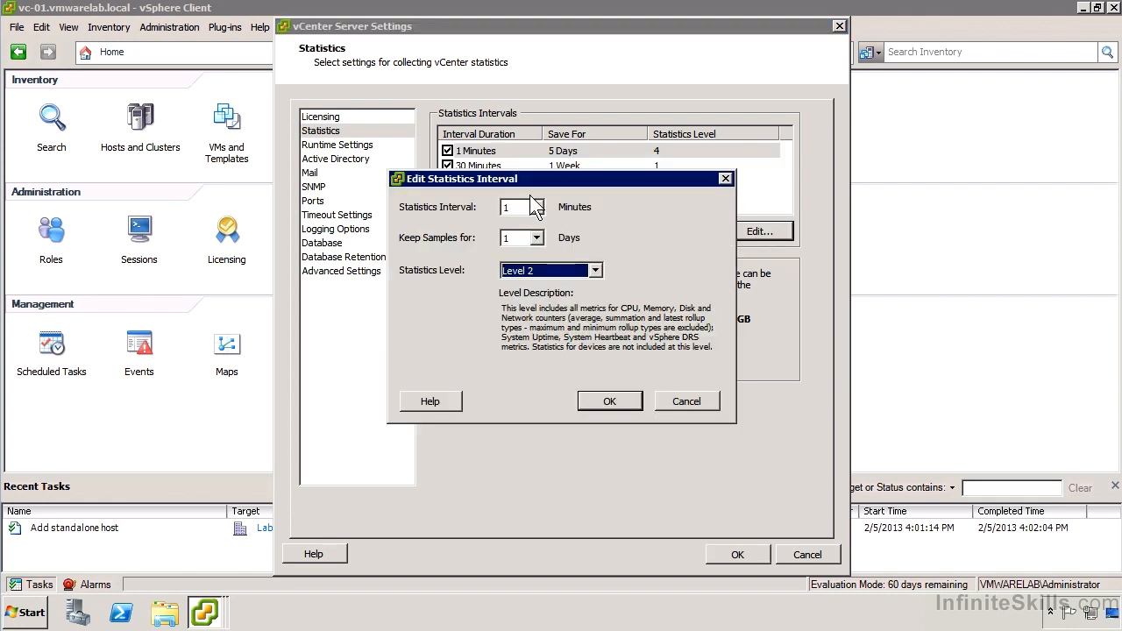
{"action": "left_click", "coordinate": [536, 207]}
{"action": "left_click", "coordinate": [518, 262]}
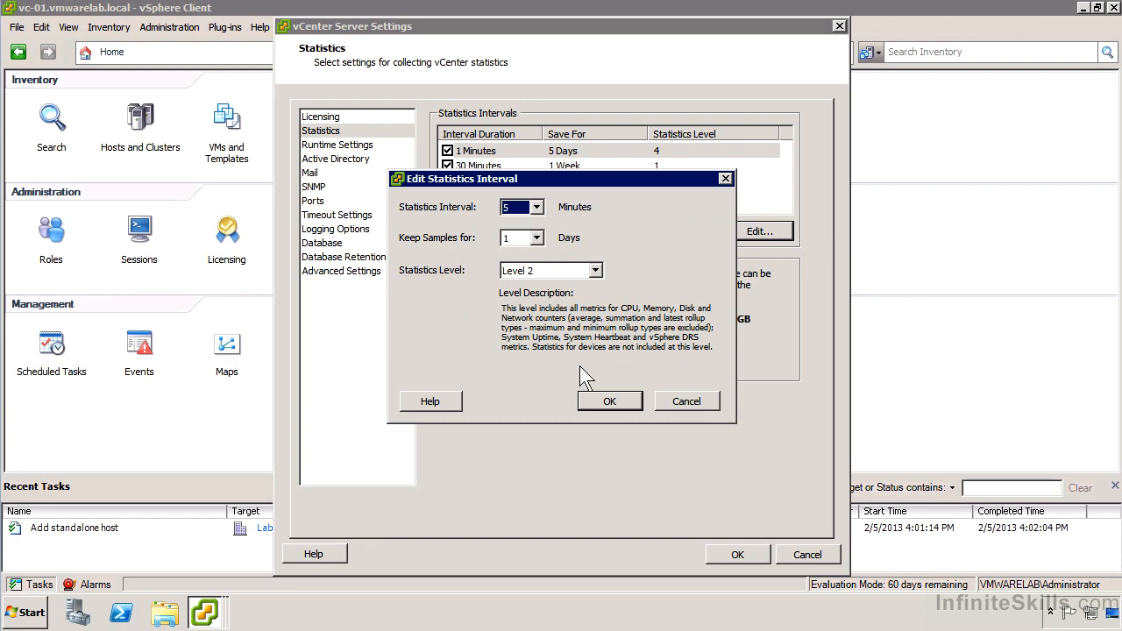
{"action": "left_click", "coordinate": [619, 397]}
Try to raise the 30-minute interval's statistics level to Level 3
{"action": "left_click", "coordinate": [654, 167]}
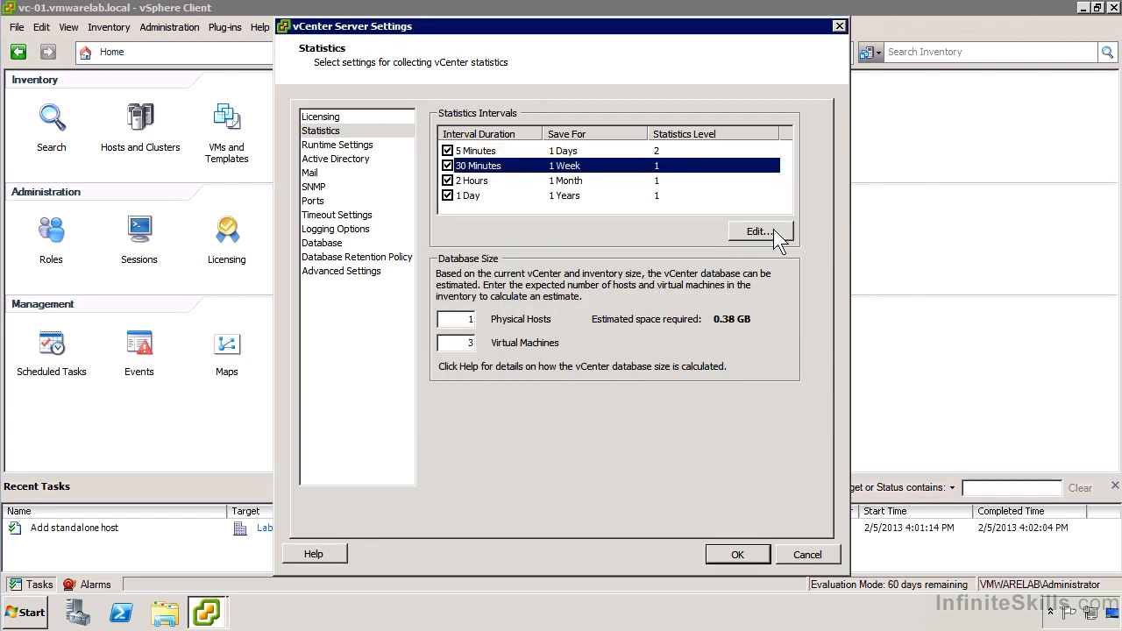
{"action": "left_click", "coordinate": [773, 229]}
{"action": "left_click", "coordinate": [596, 270]}
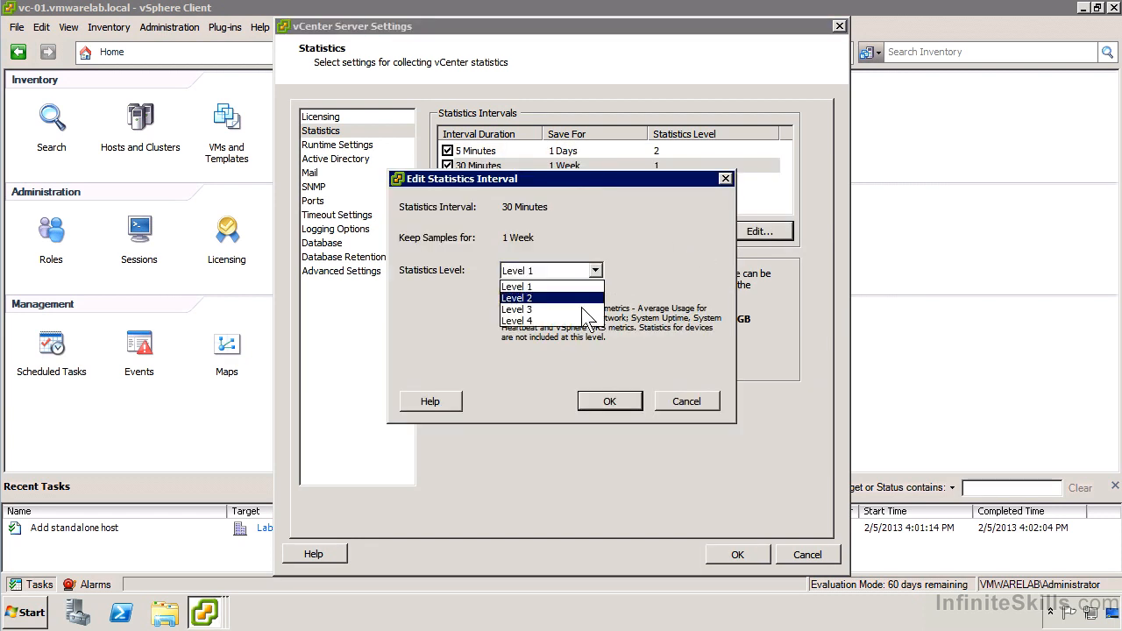
{"action": "left_click", "coordinate": [580, 304]}
{"action": "left_click", "coordinate": [609, 401]}
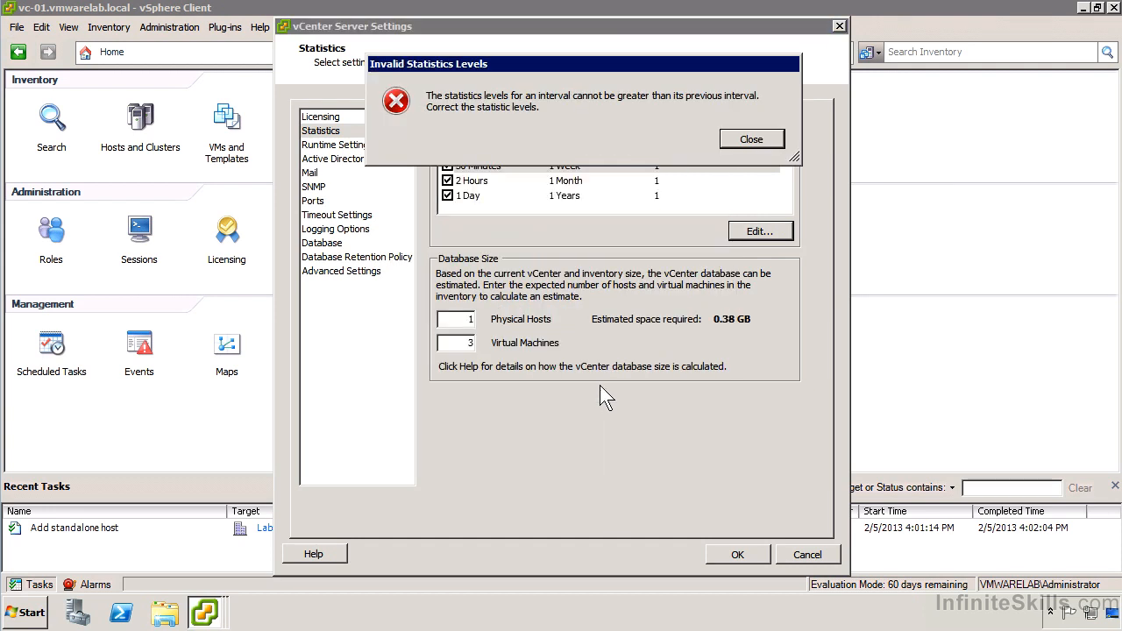
{"action": "left_click", "coordinate": [770, 143]}
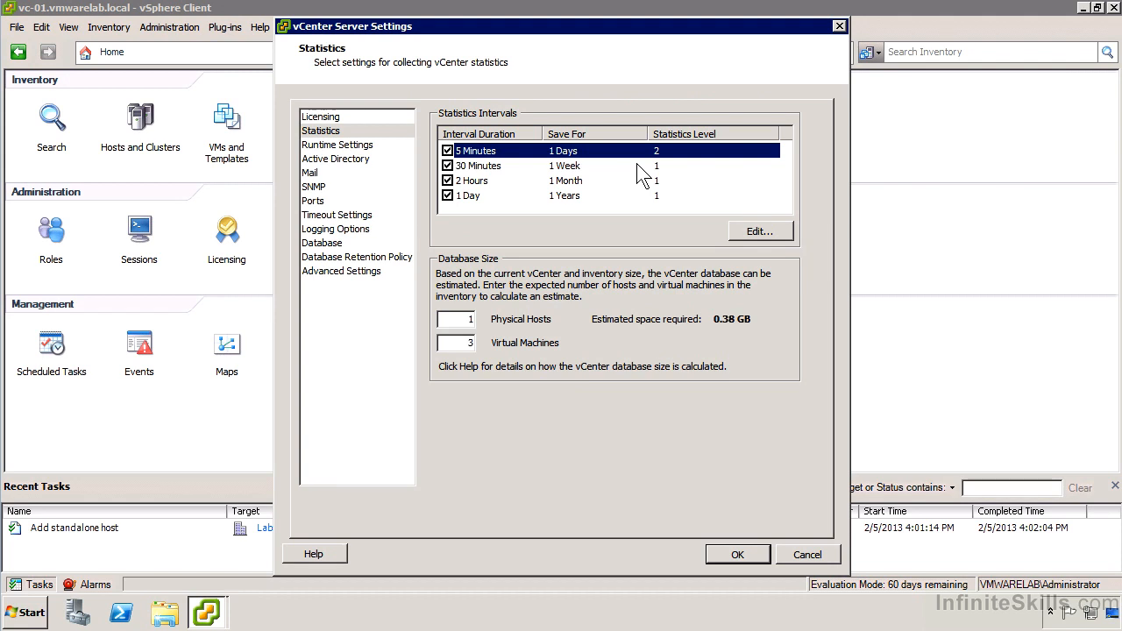
Disable the 30-minute, 2-hour and 1-day statistics intervals
{"action": "left_click", "coordinate": [449, 164]}
{"action": "left_click", "coordinate": [448, 166]}
{"action": "left_click", "coordinate": [448, 180]}
{"action": "left_click", "coordinate": [448, 195]}
{"action": "left_click", "coordinate": [449, 166]}
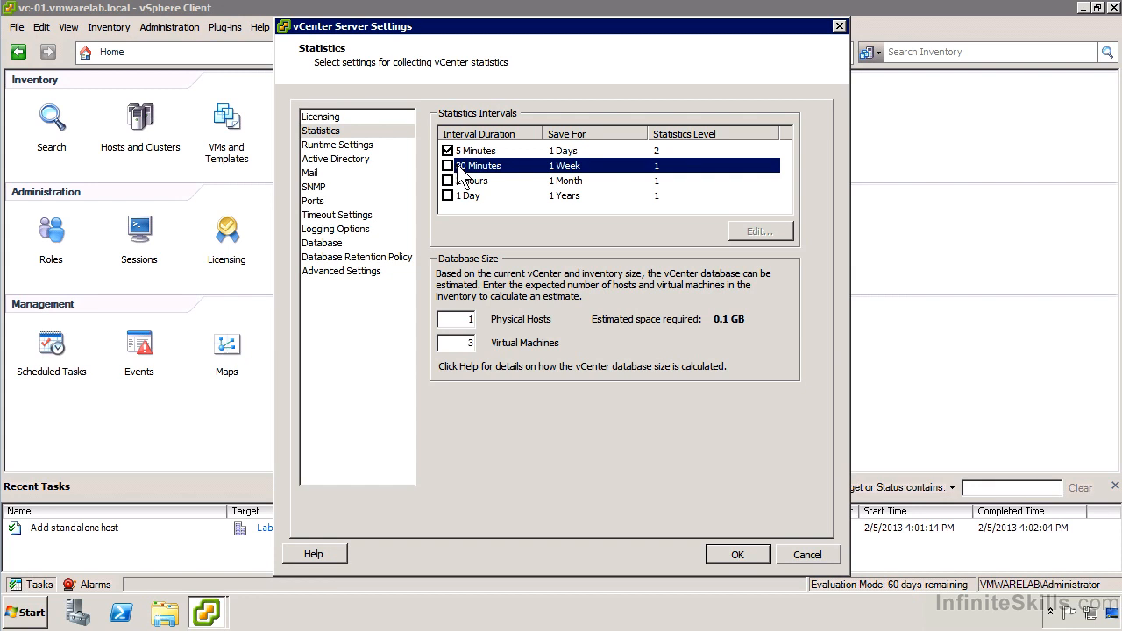
Re-enable the 30-minute, 2-hour and 1-day statistics intervals and set each to statistics level 2
{"action": "left_click", "coordinate": [448, 165]}
{"action": "left_click", "coordinate": [447, 195]}
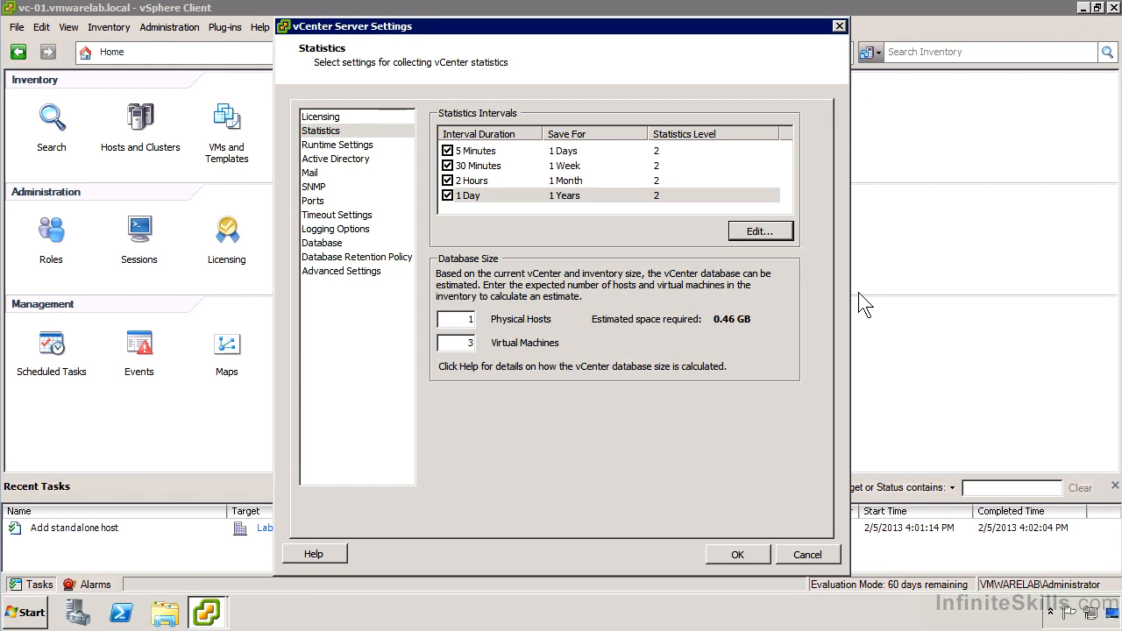
Review the vCenter runtime settings, and set the Active Directory validation period to 5 minutes
{"action": "left_click", "coordinate": [356, 147]}
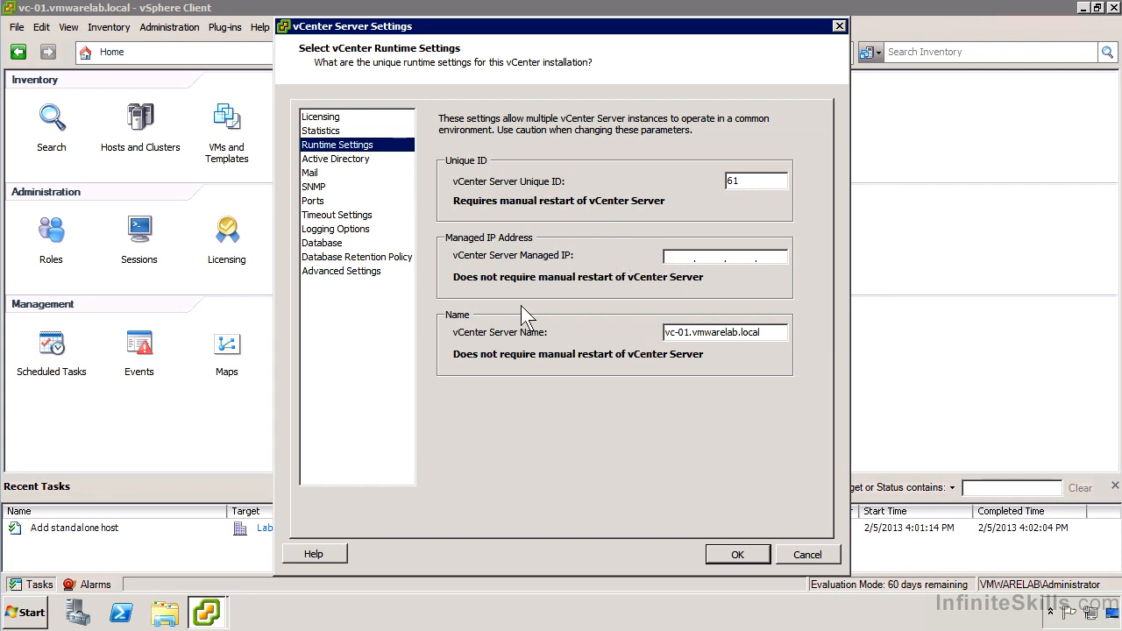
{"action": "left_click", "coordinate": [337, 160]}
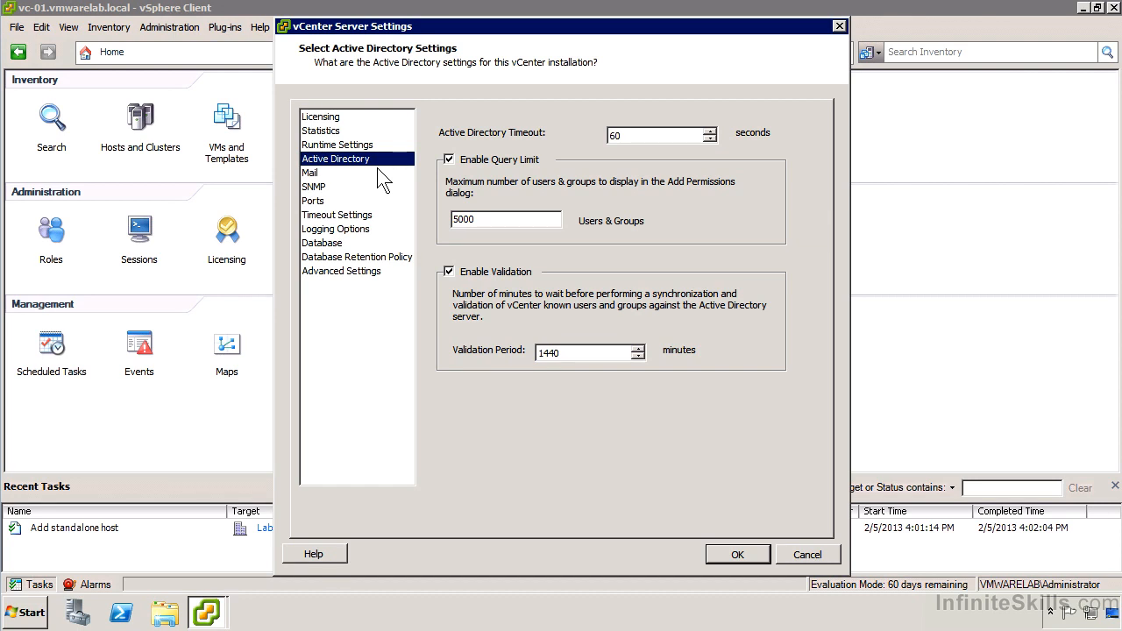
{"action": "left_click", "coordinate": [572, 353]}
{"action": "double_click", "coordinate": [571, 353]}
{"action": "type", "text": "5"}
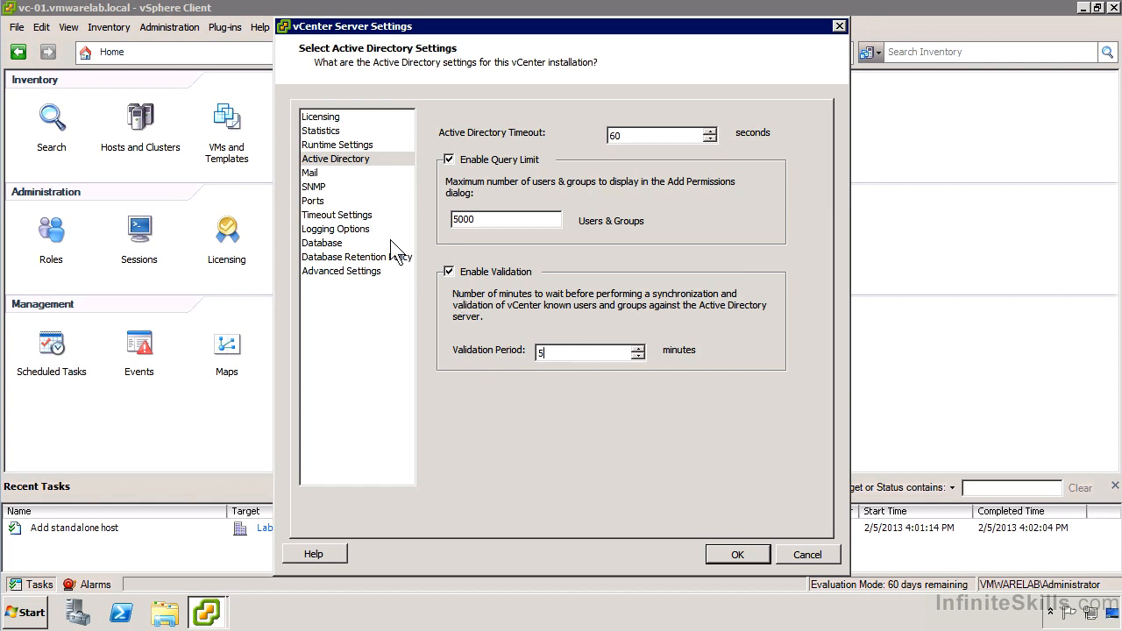
Review the vCenter mail sender settings, the SNMP receivers and the HTTP and HTTPS ports
{"action": "left_click", "coordinate": [310, 175]}
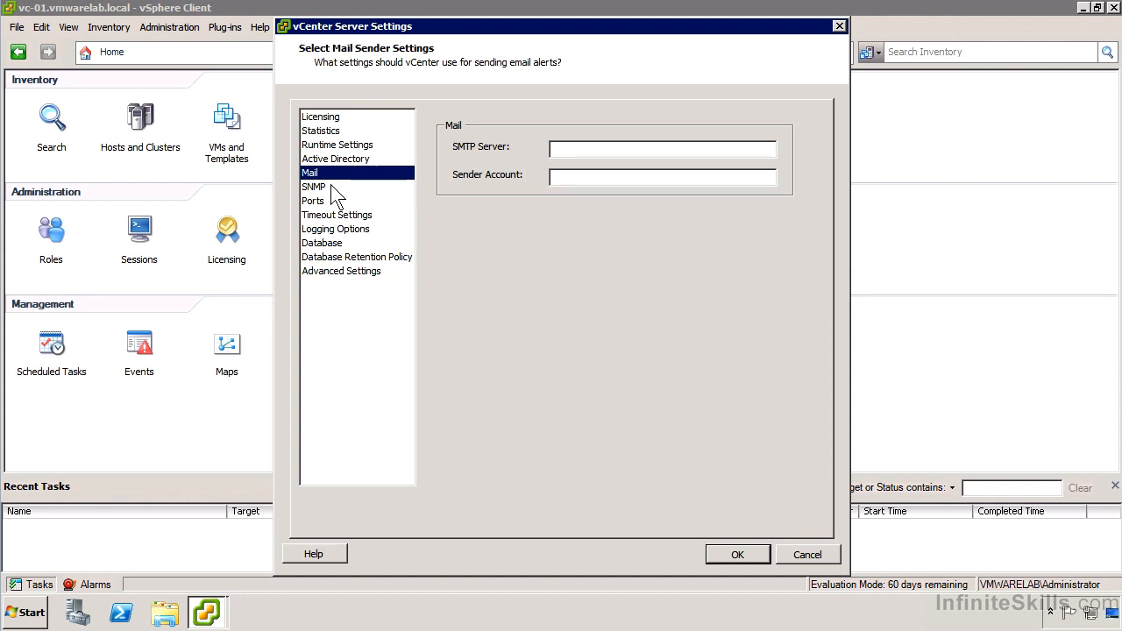
{"action": "left_click", "coordinate": [333, 187]}
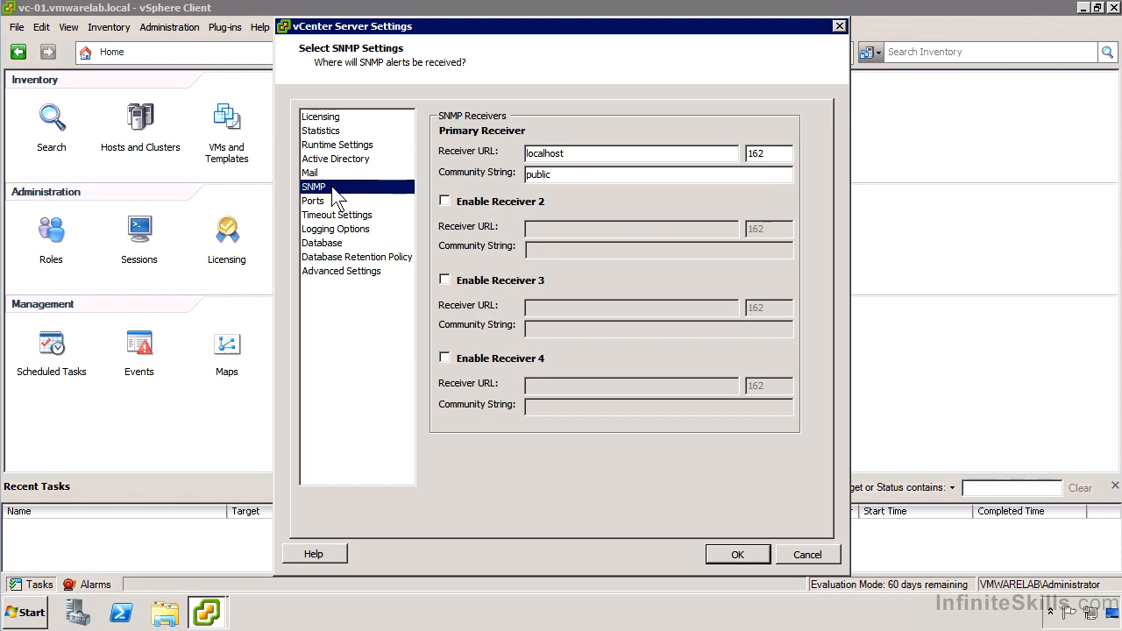
{"action": "left_click", "coordinate": [334, 200]}
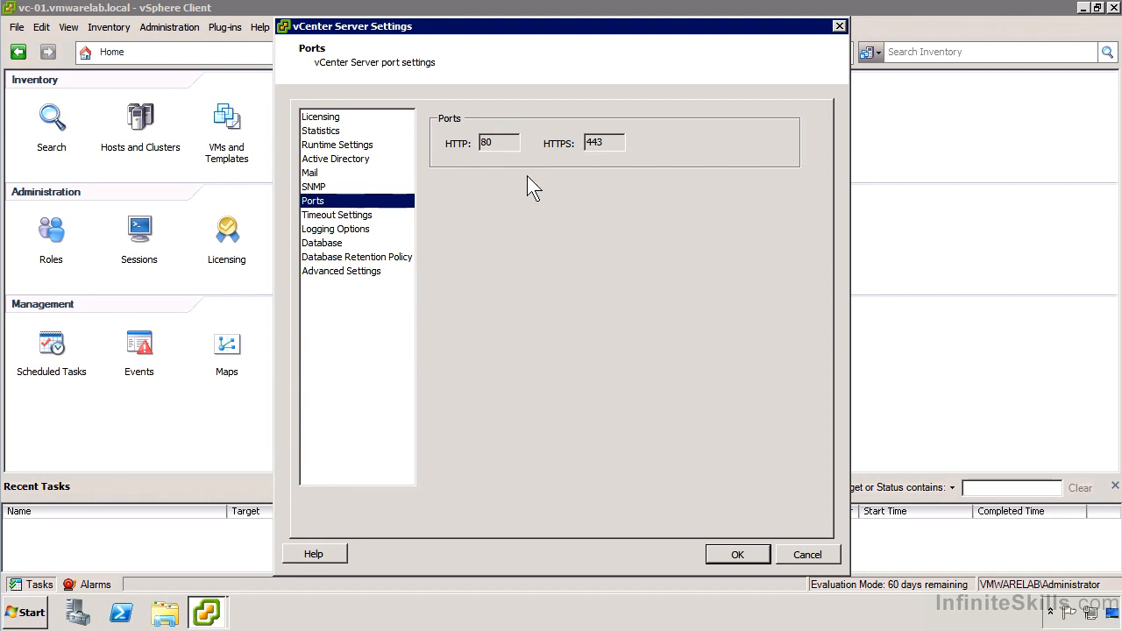
Set the client connection timeout to 180 seconds for normal operations and 600 seconds for long operations
{"action": "left_click", "coordinate": [365, 219]}
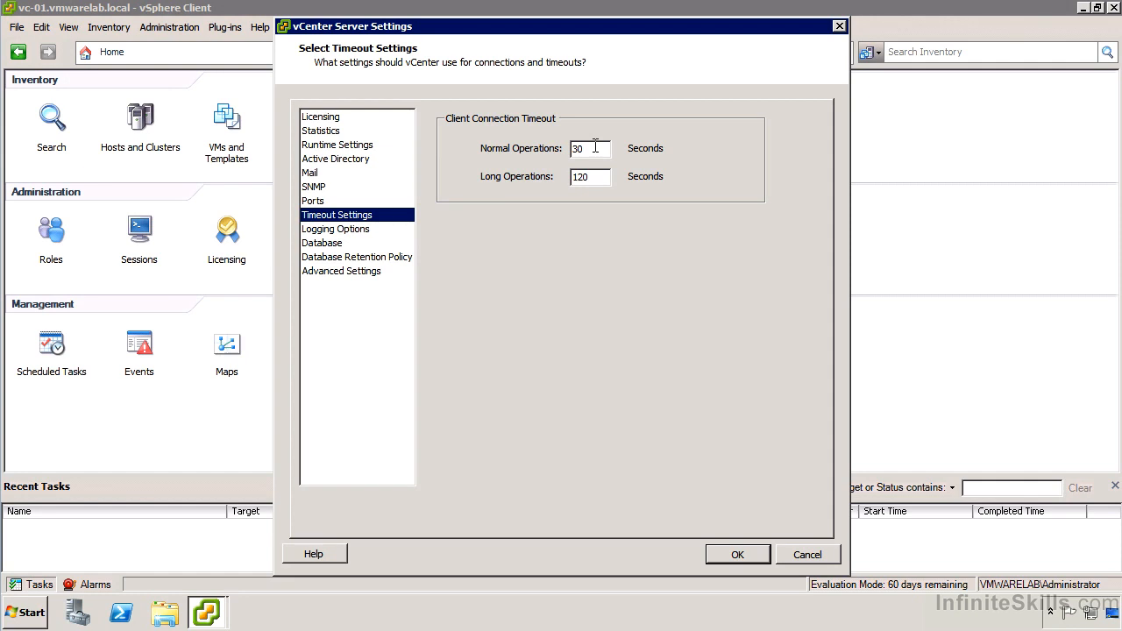
{"action": "left_click_drag", "start_coordinate": [595, 147], "coordinate": [531, 147]}
{"action": "type", "text": "180"}
{"action": "key", "text": "Tab"}
{"action": "type", "text": "600"}
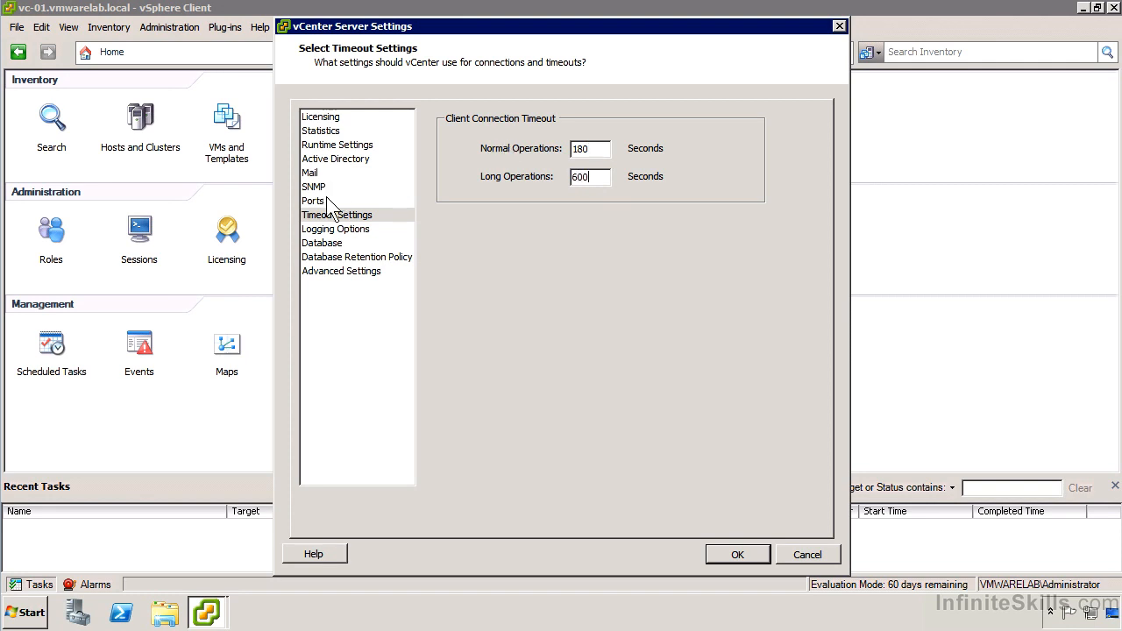
Review the available vCenter logging levels, keep the current selection, and view the database connection settings
{"action": "left_click", "coordinate": [375, 232]}
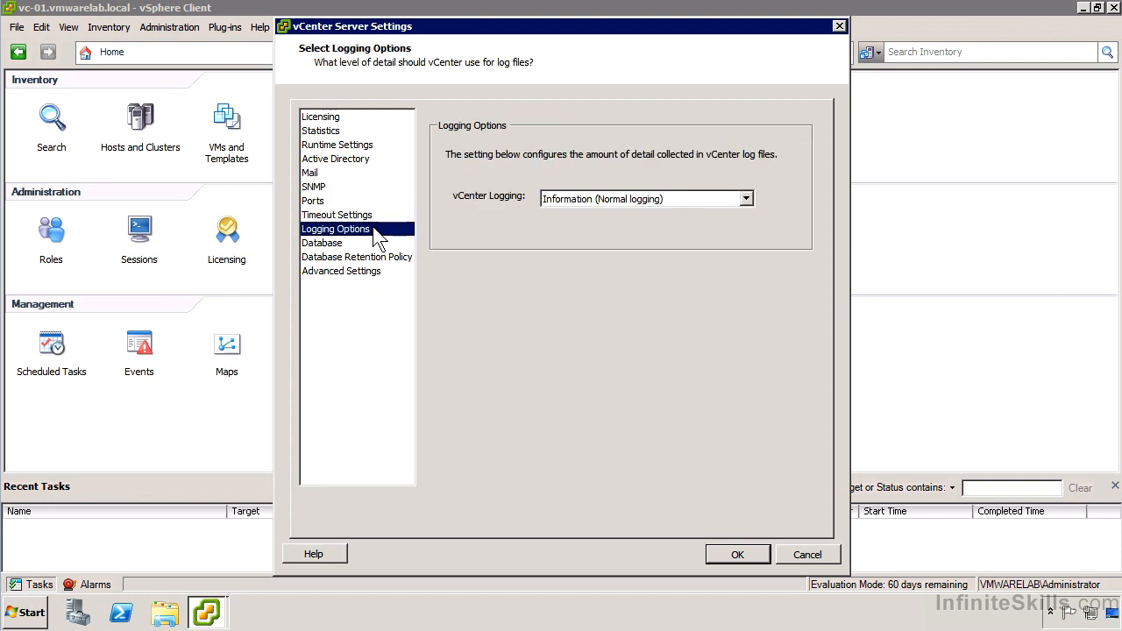
{"action": "left_click", "coordinate": [668, 200]}
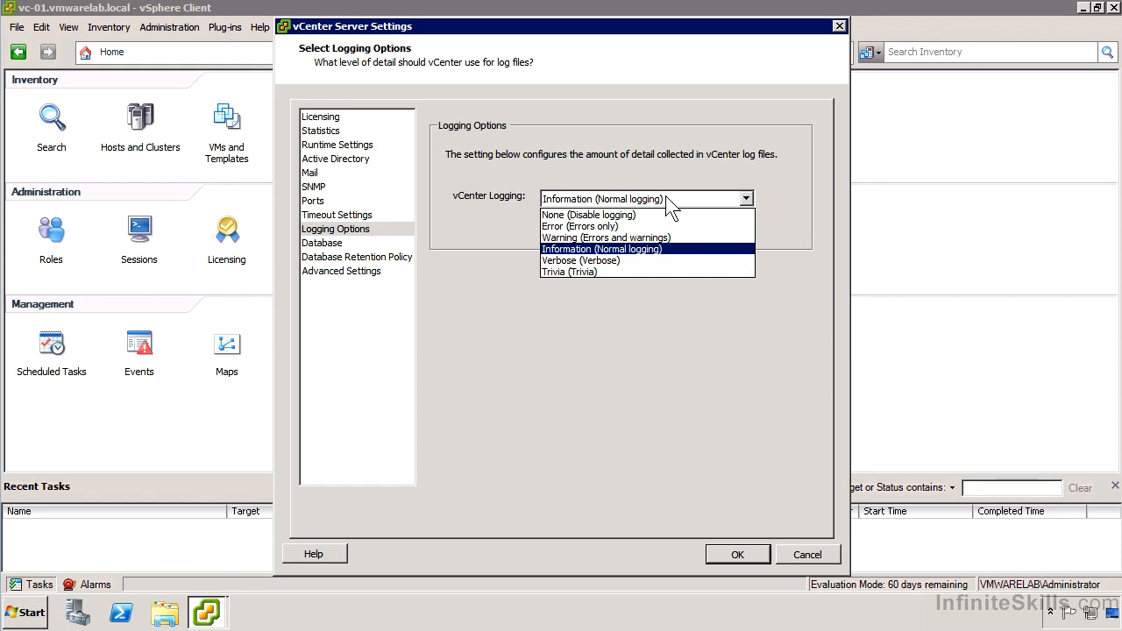
{"action": "left_click", "coordinate": [664, 201]}
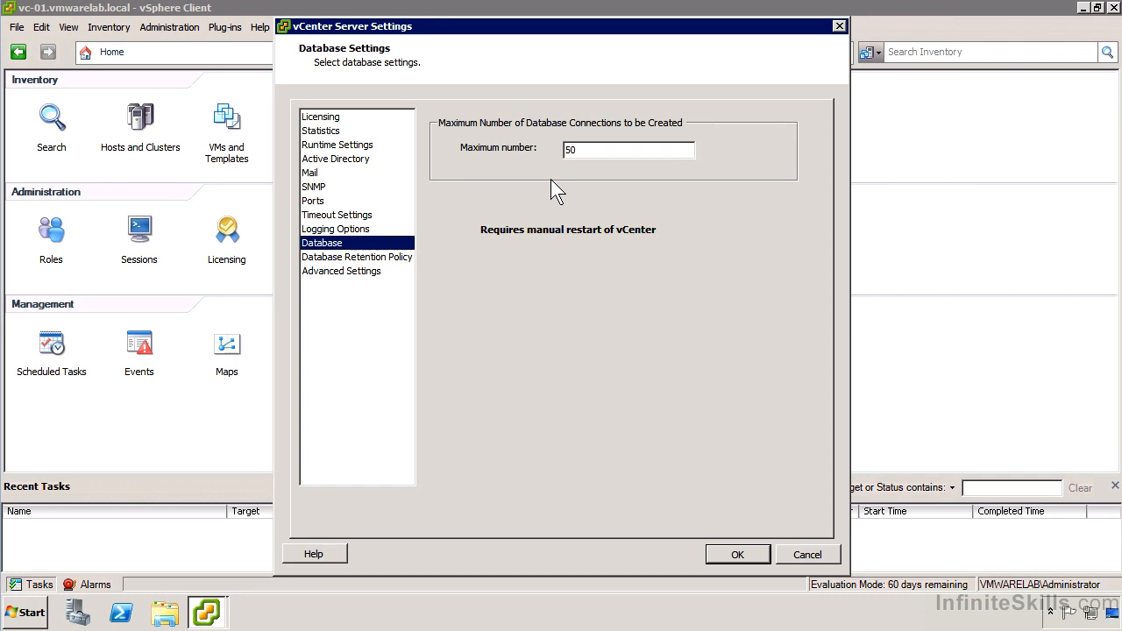
Enable the retention limits for both events and tasks in the database retention policy
{"action": "left_click", "coordinate": [350, 257]}
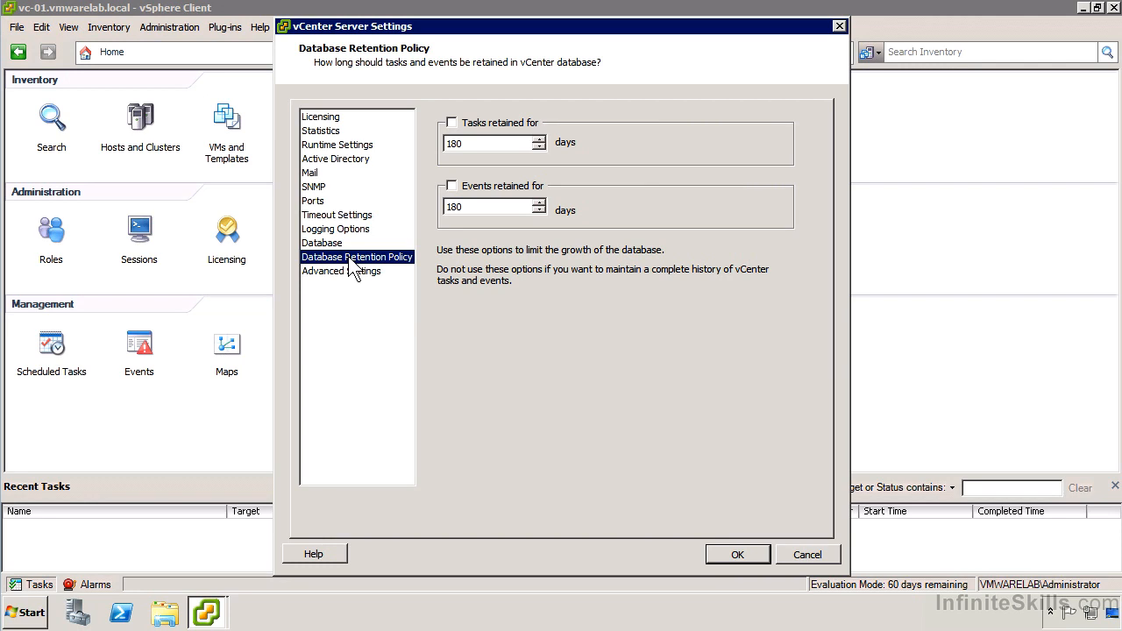
{"action": "left_click", "coordinate": [451, 186]}
{"action": "left_click", "coordinate": [452, 123]}
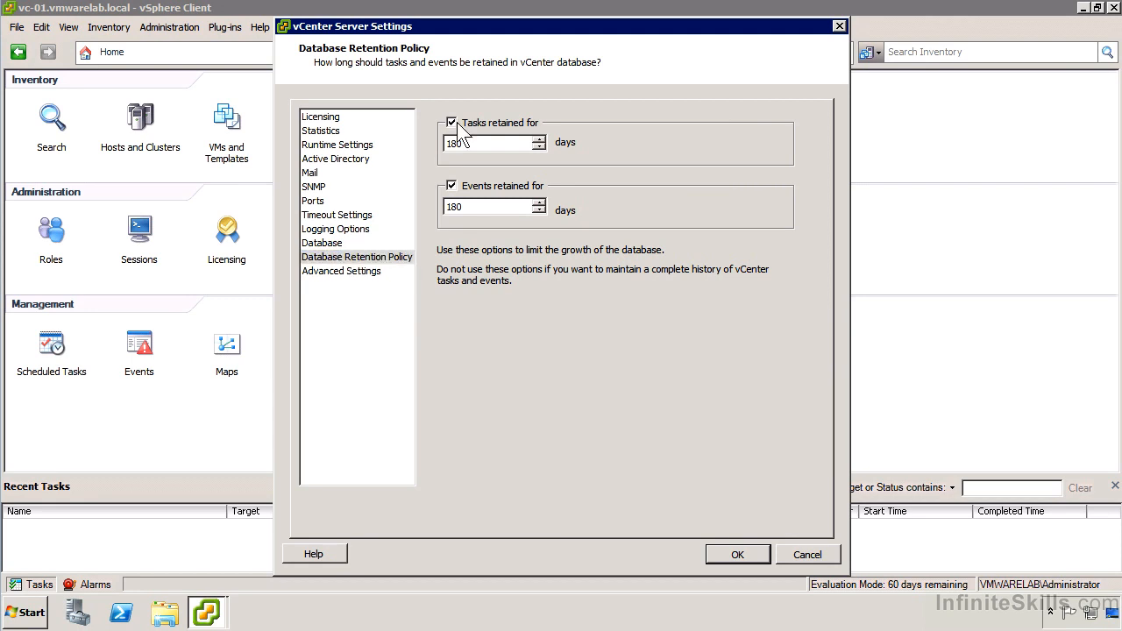
Examine the keys and values in the vCenter advanced settings list
{"action": "left_click", "coordinate": [327, 274]}
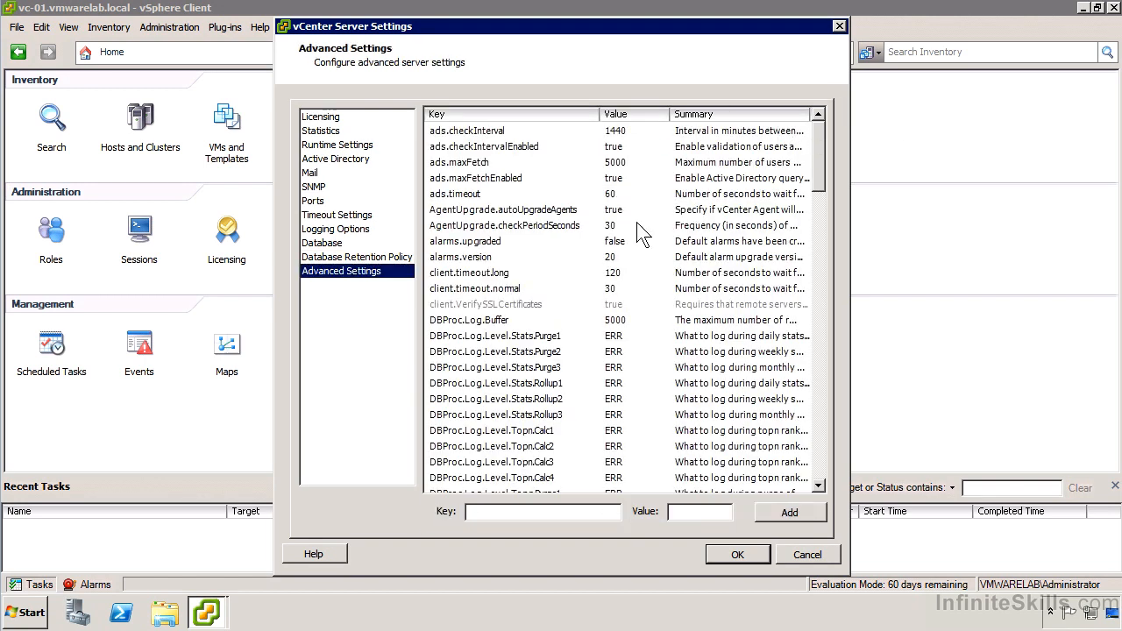
{"action": "scroll", "coordinate": [637, 358], "scroll_direction": "down", "scroll_amount": 3}
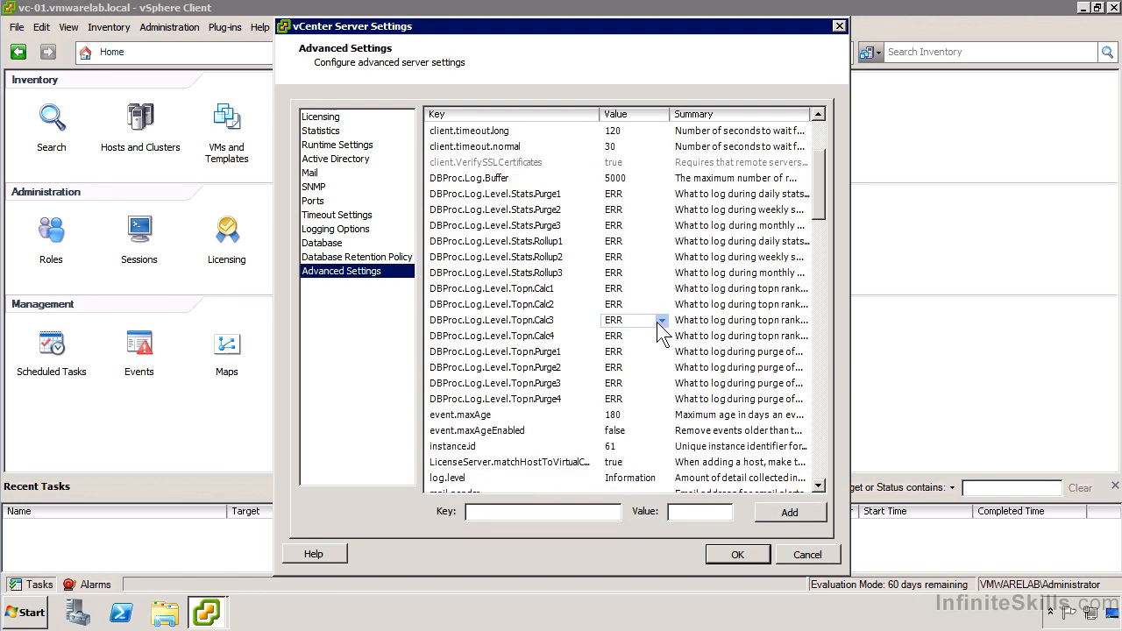